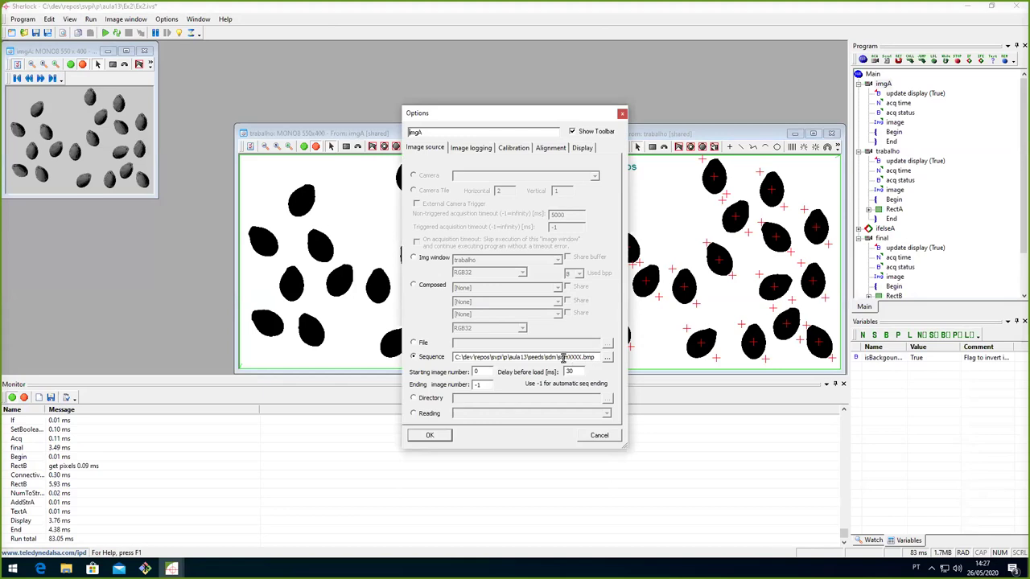
Accept the Sequence image source for imgA and rename that image window to Original
{"action": "left_click", "coordinate": [481, 371]}
{"action": "left_click", "coordinate": [430, 435]}
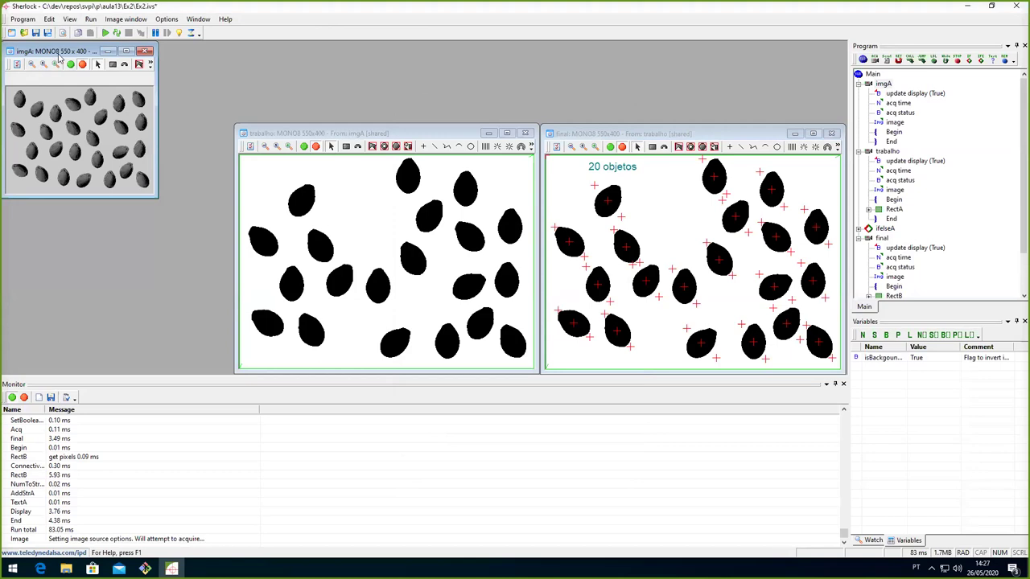
{"action": "left_click", "coordinate": [883, 85]}
{"action": "type", "text": "Original"}
{"action": "key", "text": "Return"}
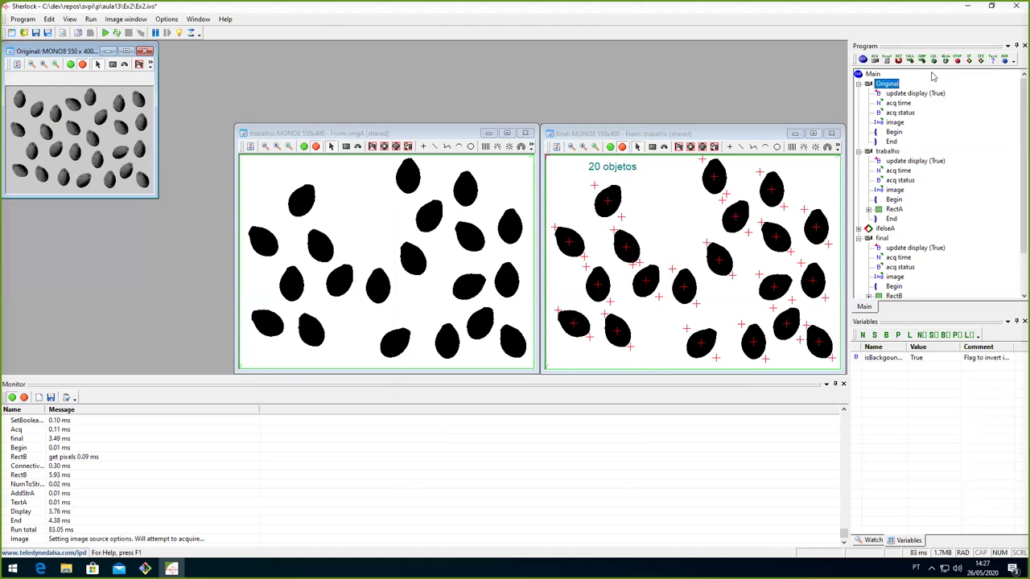
Select the trabalho, final and Original windows in the program, and run the program once on each of the next two sequence images
{"action": "left_click", "coordinate": [881, 151]}
{"action": "left_click", "coordinate": [882, 239]}
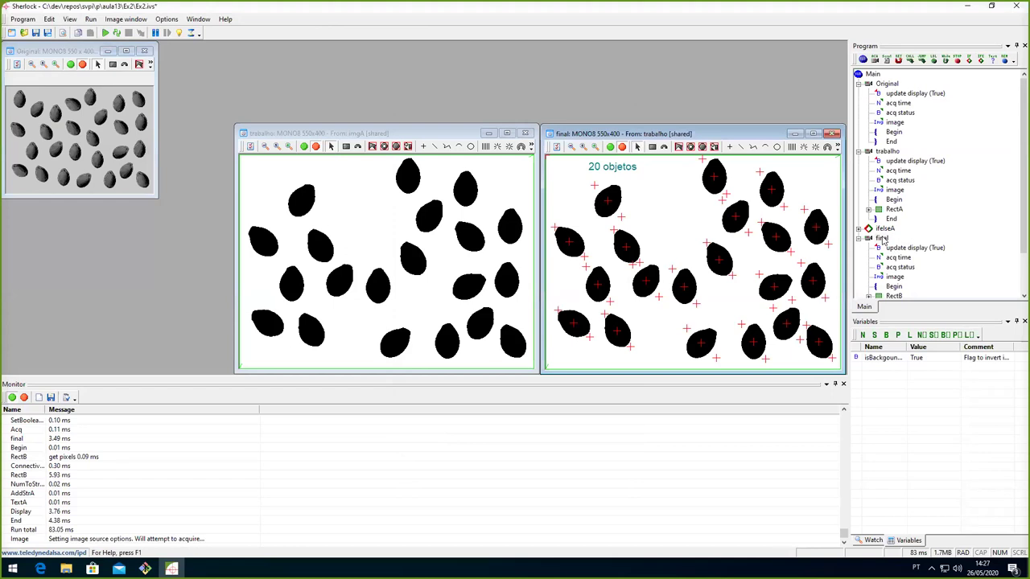
{"action": "left_click", "coordinate": [888, 85]}
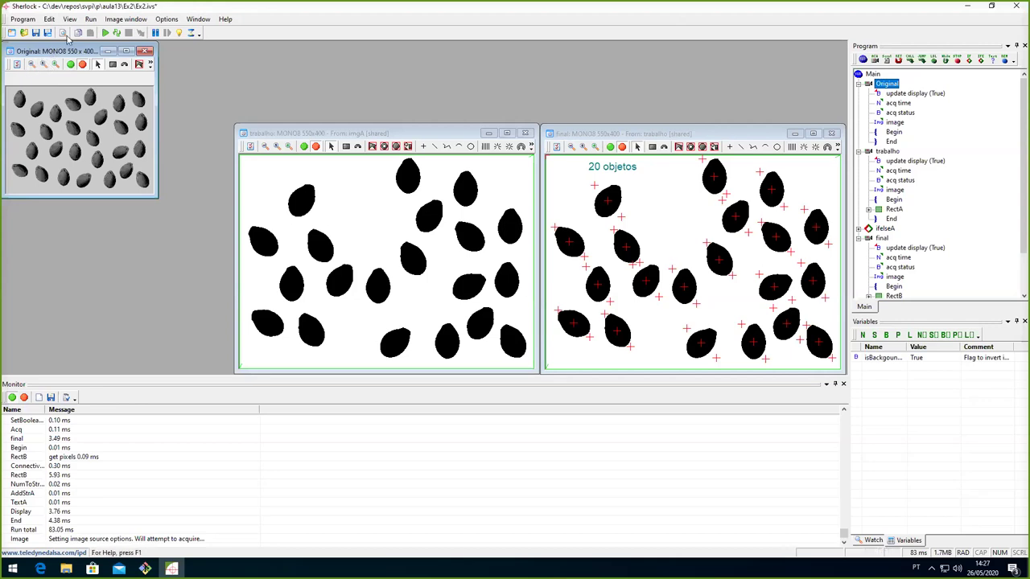
{"action": "left_click", "coordinate": [105, 33]}
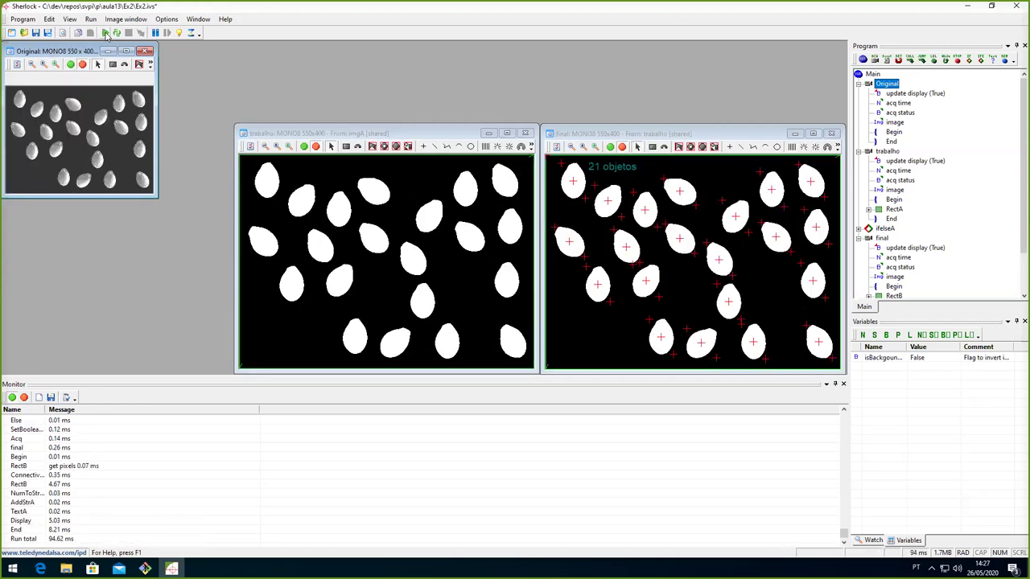
{"action": "left_click", "coordinate": [106, 36]}
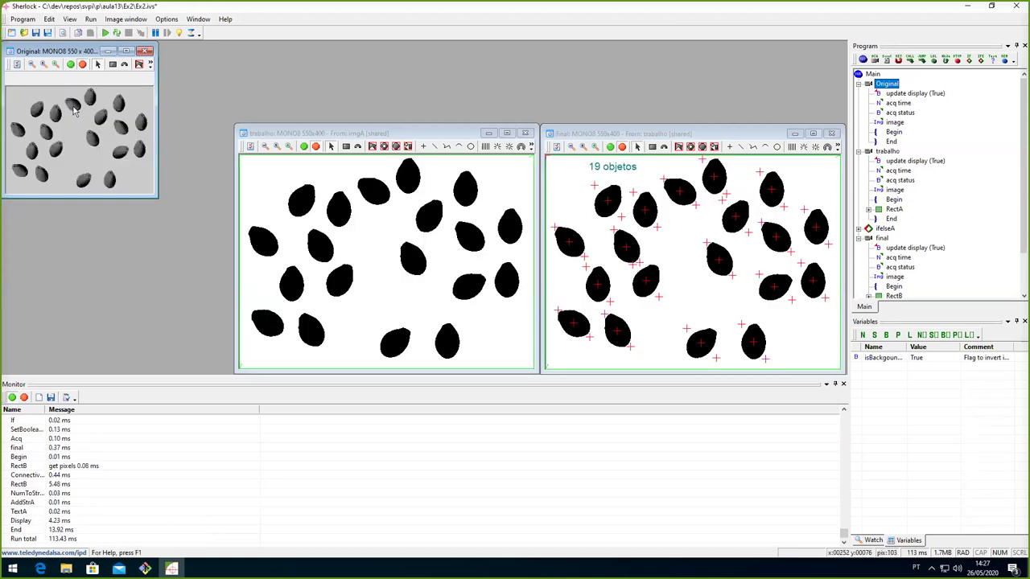
Review the image source and shared buffer options of the trabalho window, leaving them without saving changes
{"action": "left_click", "coordinate": [250, 146]}
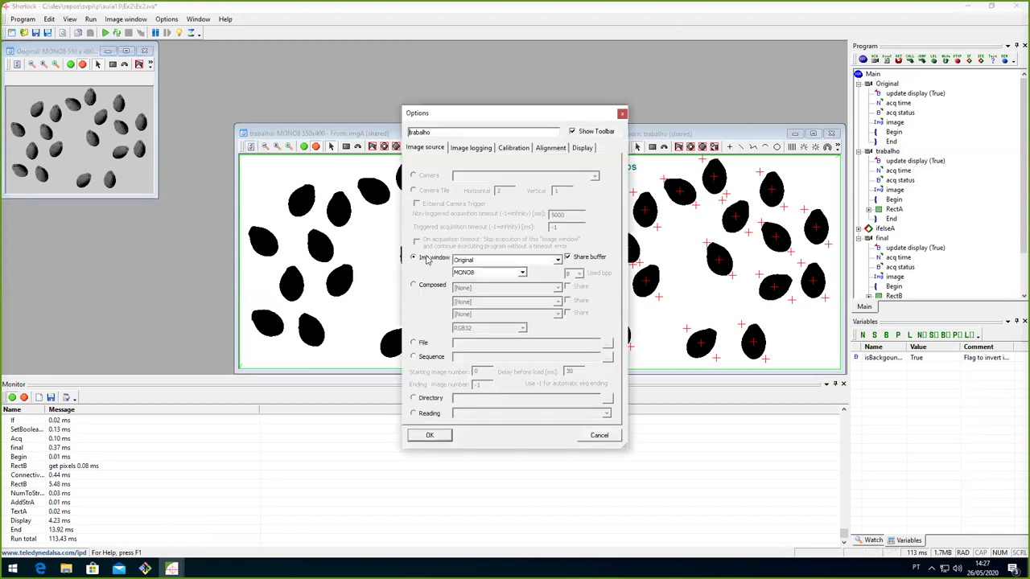
{"action": "left_click", "coordinate": [567, 258]}
{"action": "left_click", "coordinate": [604, 439]}
Open RectA in the trabalho window for editing, widen its dialog and inspect the Threshold Adaptive parameters
{"action": "double_click", "coordinate": [407, 300]}
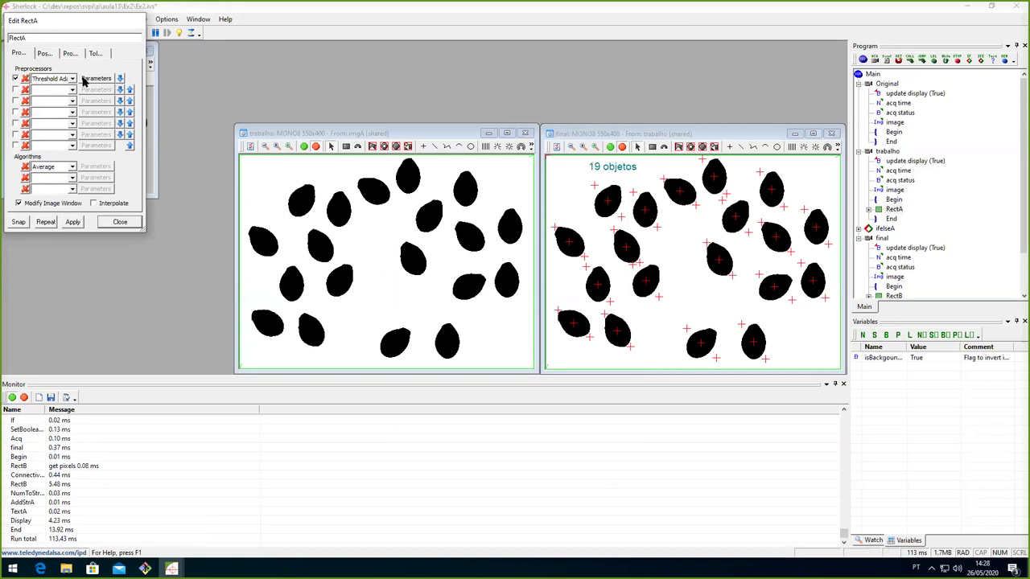
{"action": "left_click_drag", "start_coordinate": [146, 80], "coordinate": [218, 80]}
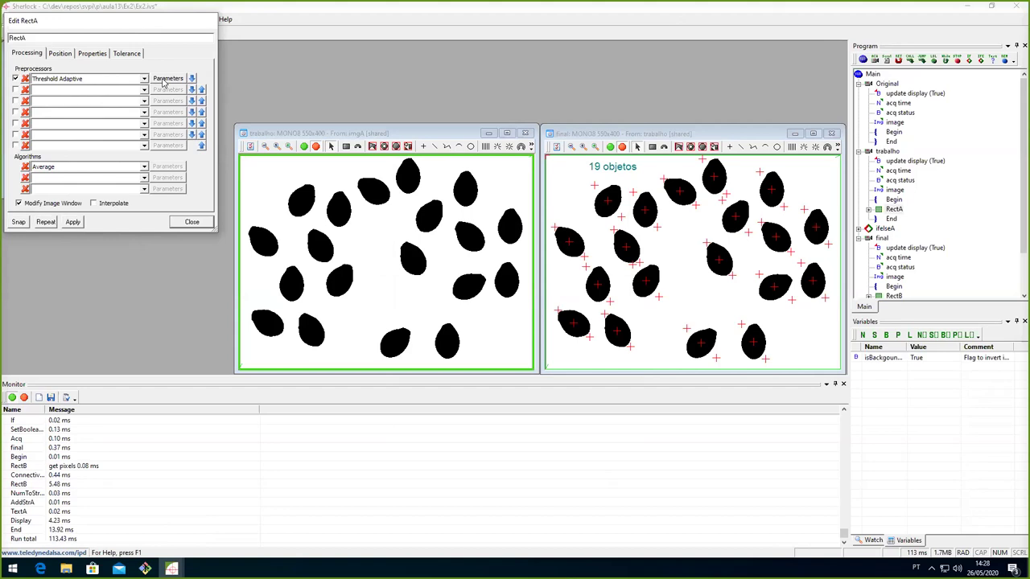
{"action": "left_click", "coordinate": [166, 78]}
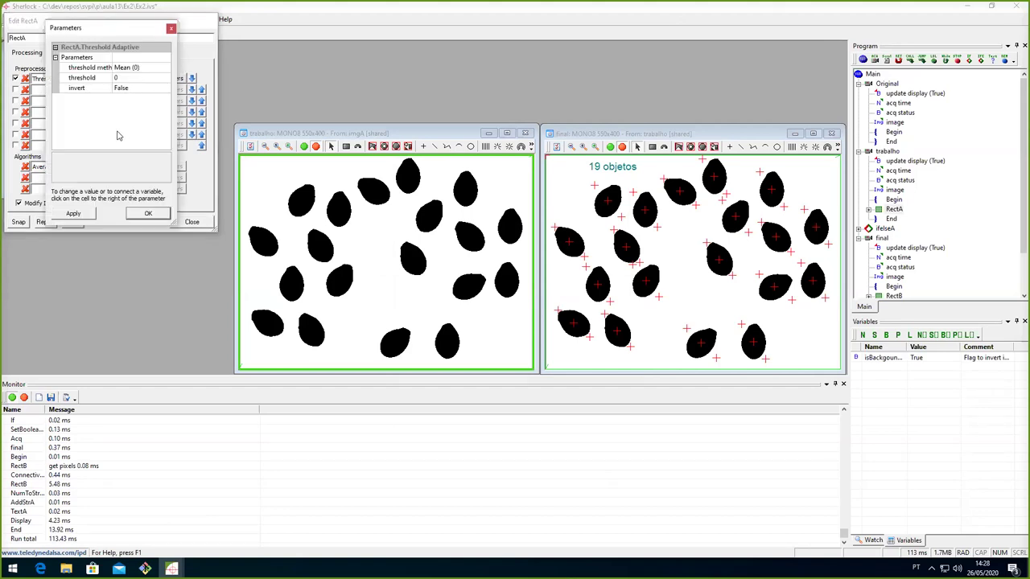
{"action": "left_click", "coordinate": [142, 216]}
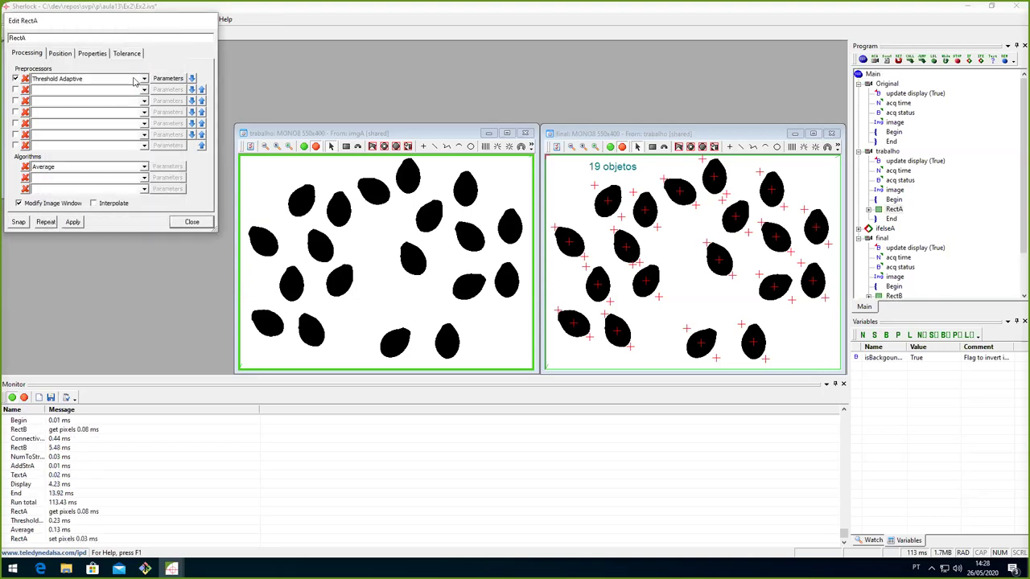
Try other threshold preprocessors on RectA, including Threshold - Otsu, return to Threshold Adaptive and recheck its parameters
{"action": "left_click", "coordinate": [134, 80]}
{"action": "left_click", "coordinate": [134, 80]}
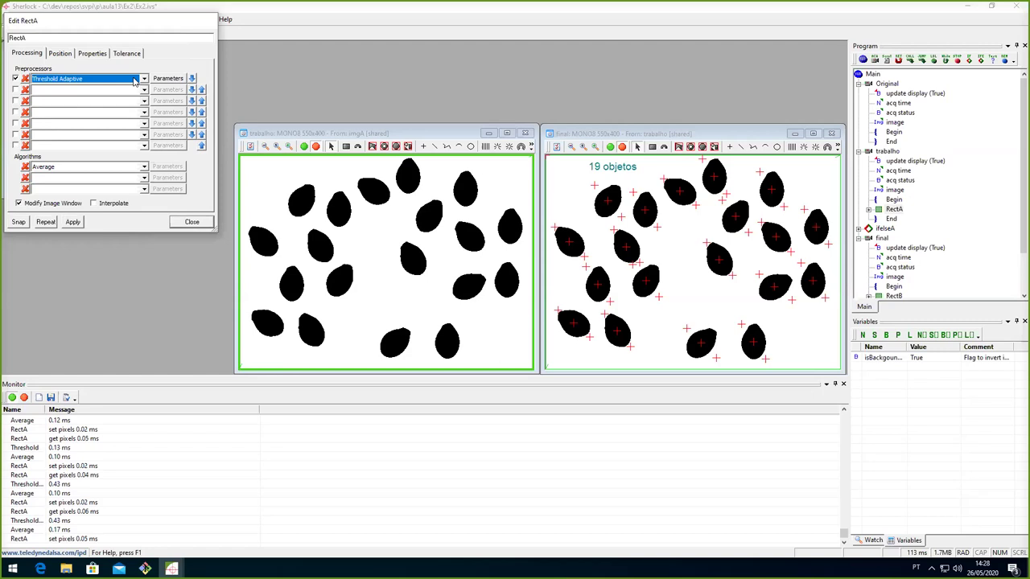
{"action": "scroll", "coordinate": [131, 81], "scroll_direction": "up", "scroll_amount": 1}
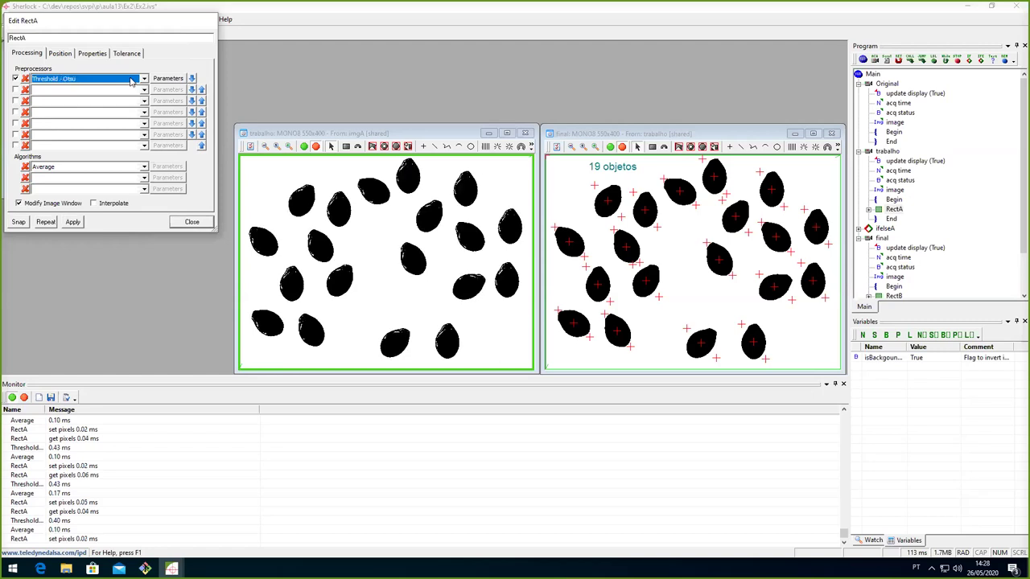
{"action": "scroll", "coordinate": [132, 81], "scroll_direction": "up", "scroll_amount": 1}
{"action": "scroll", "coordinate": [131, 81], "scroll_direction": "down", "scroll_amount": 1}
{"action": "key", "text": "Down"}
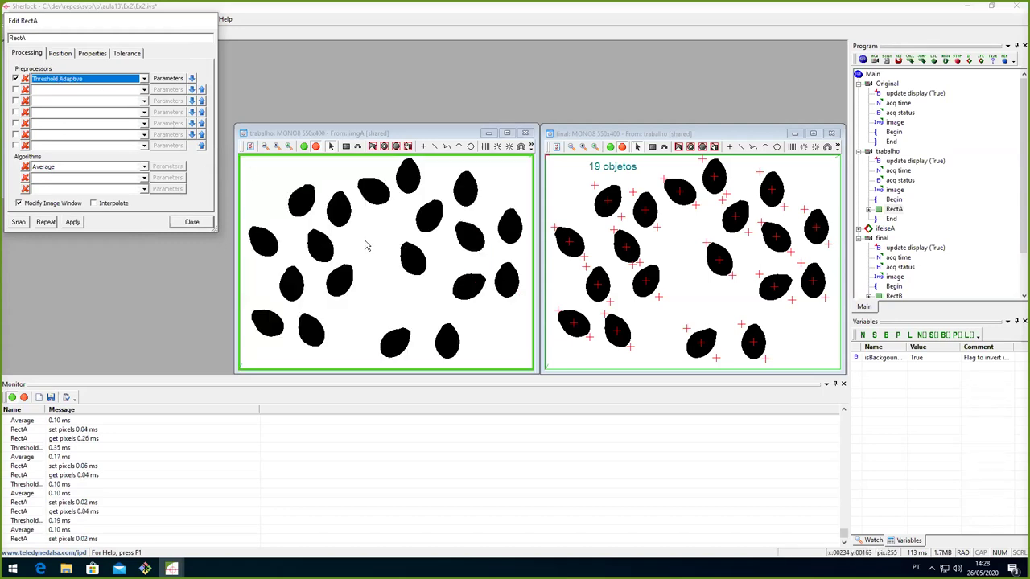
{"action": "left_click", "coordinate": [172, 78]}
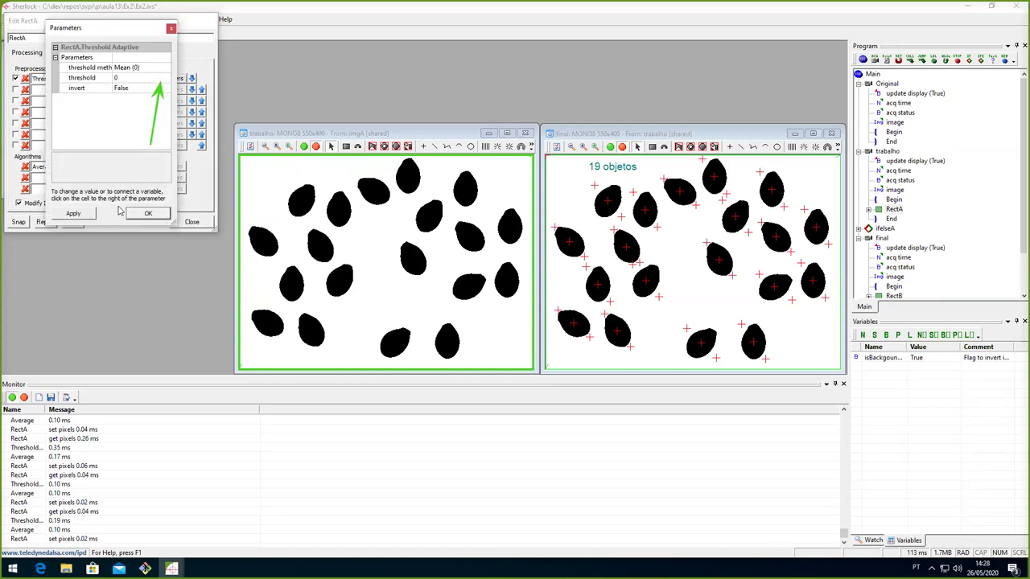
{"action": "left_click", "coordinate": [144, 214]}
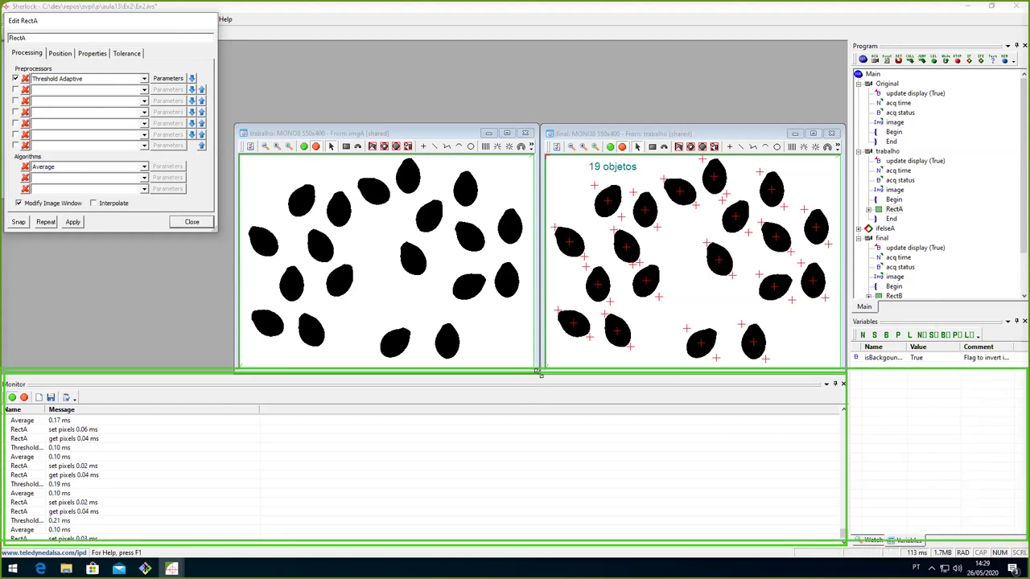
Reduce the height of the Monitor pane and close the RectA editor
{"action": "left_click_drag", "start_coordinate": [539, 375], "coordinate": [534, 456]}
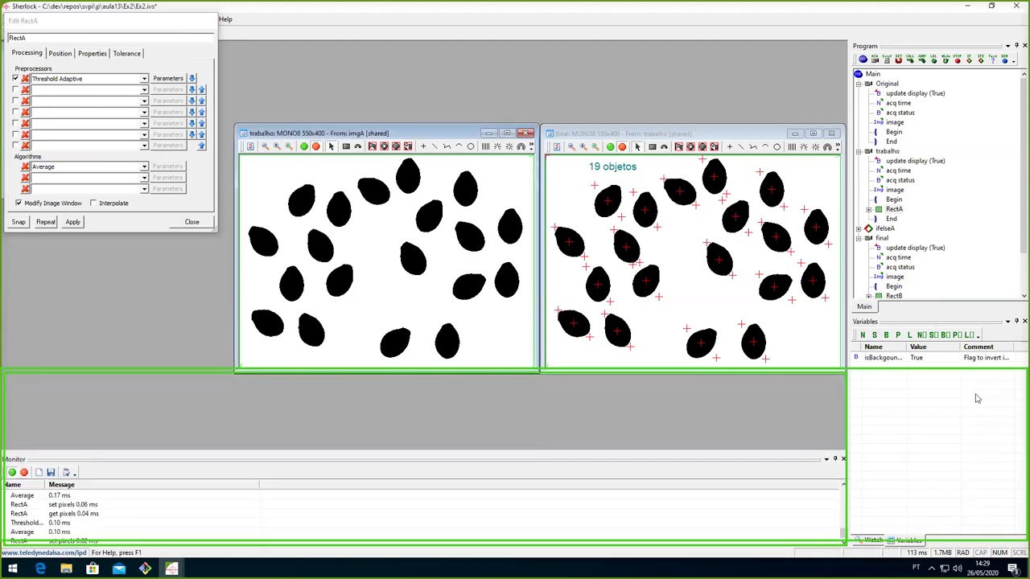
{"action": "left_click_drag", "start_coordinate": [779, 242], "coordinate": [425, 311]}
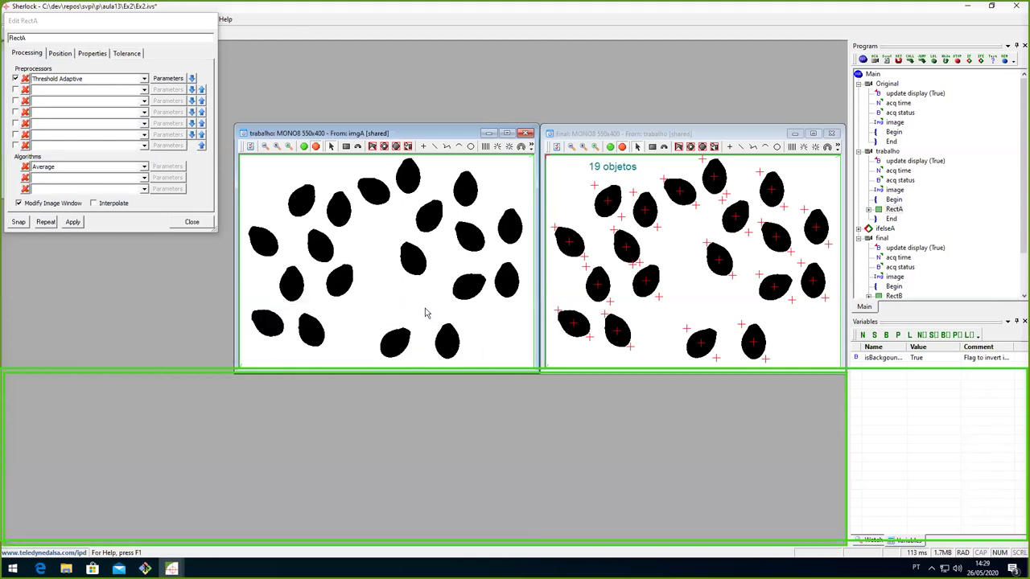
{"action": "left_click_drag", "start_coordinate": [602, 459], "coordinate": [427, 311]}
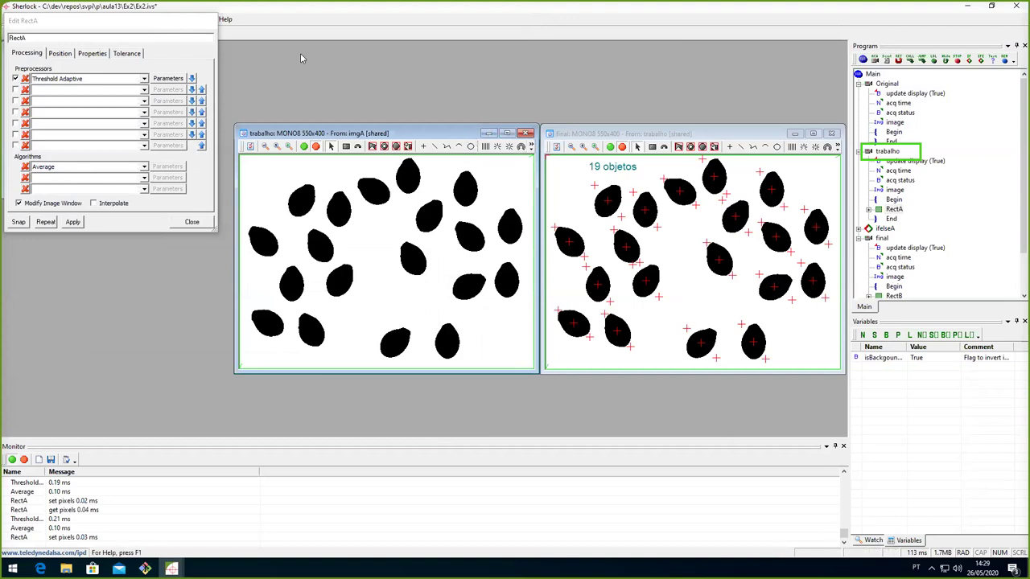
{"action": "left_click", "coordinate": [191, 222]}
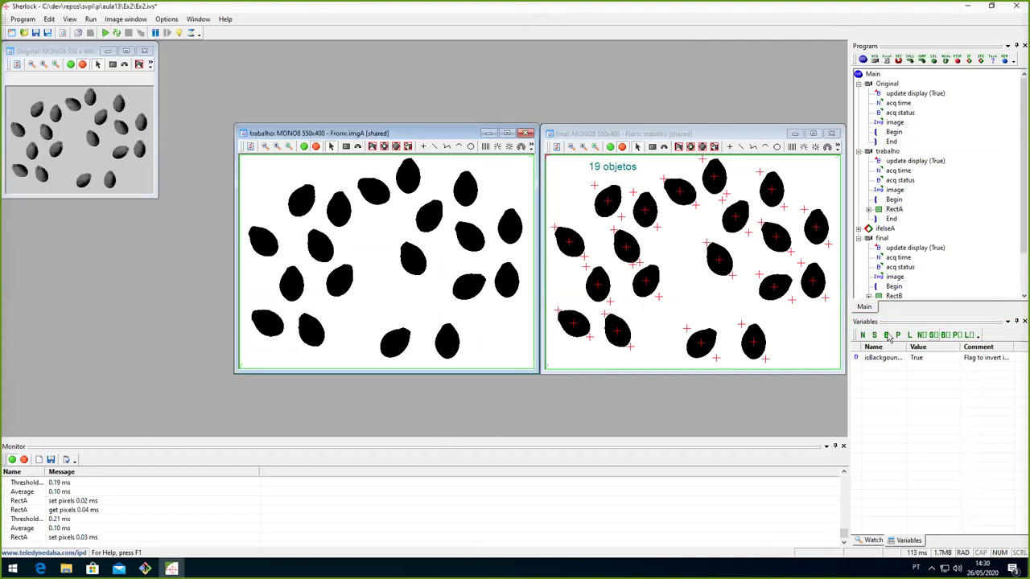
Move the trabalho and final image windows apart, and group the Program pane with Watch and Variables
{"action": "left_click_drag", "start_coordinate": [459, 133], "coordinate": [179, 142]}
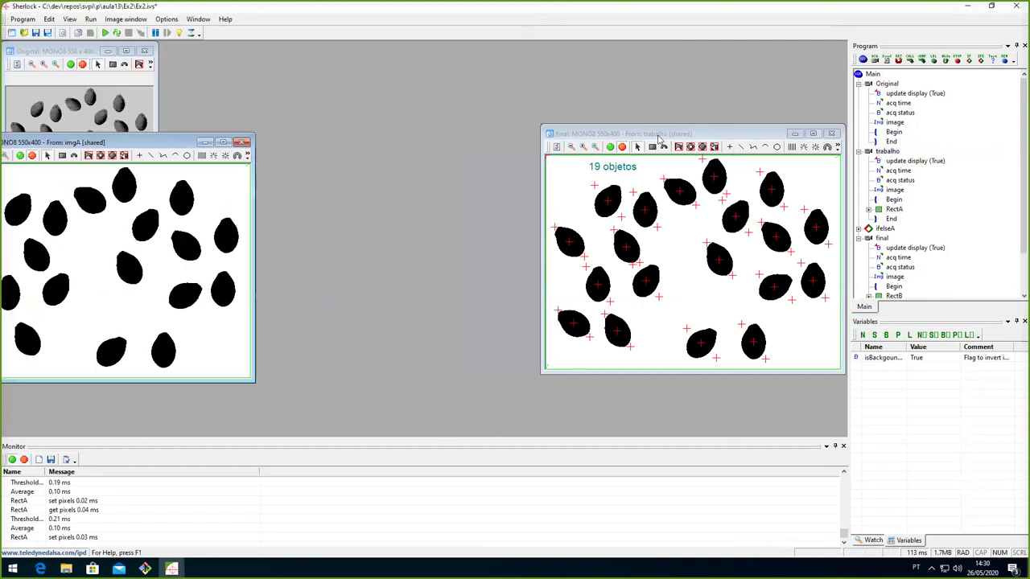
{"action": "left_click_drag", "start_coordinate": [595, 133], "coordinate": [385, 152]}
{"action": "left_click_drag", "start_coordinate": [923, 50], "coordinate": [917, 241]}
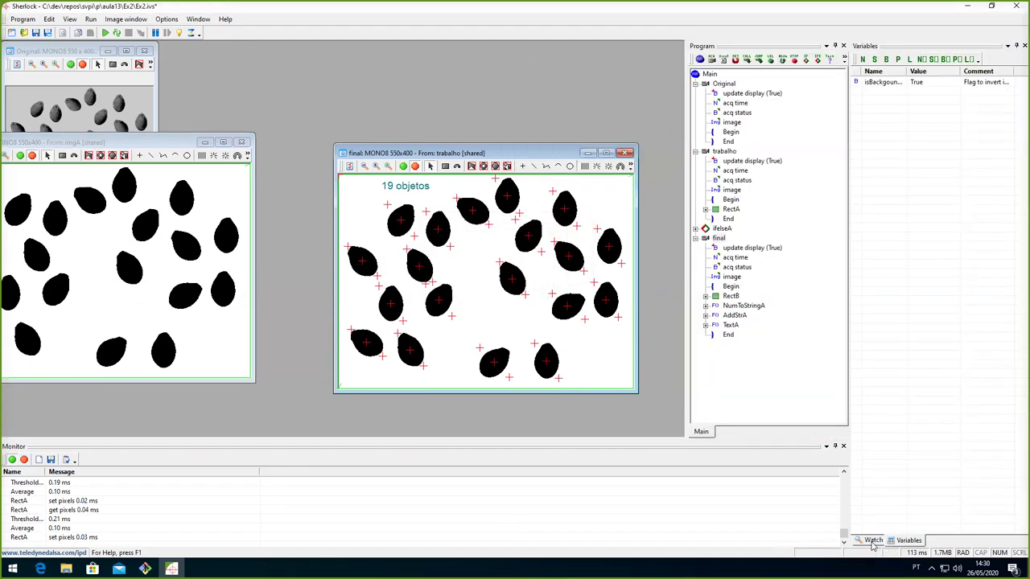
{"action": "left_click_drag", "start_coordinate": [772, 46], "coordinate": [530, 238]}
{"action": "left_click", "coordinate": [909, 540]}
{"action": "left_click", "coordinate": [966, 432]}
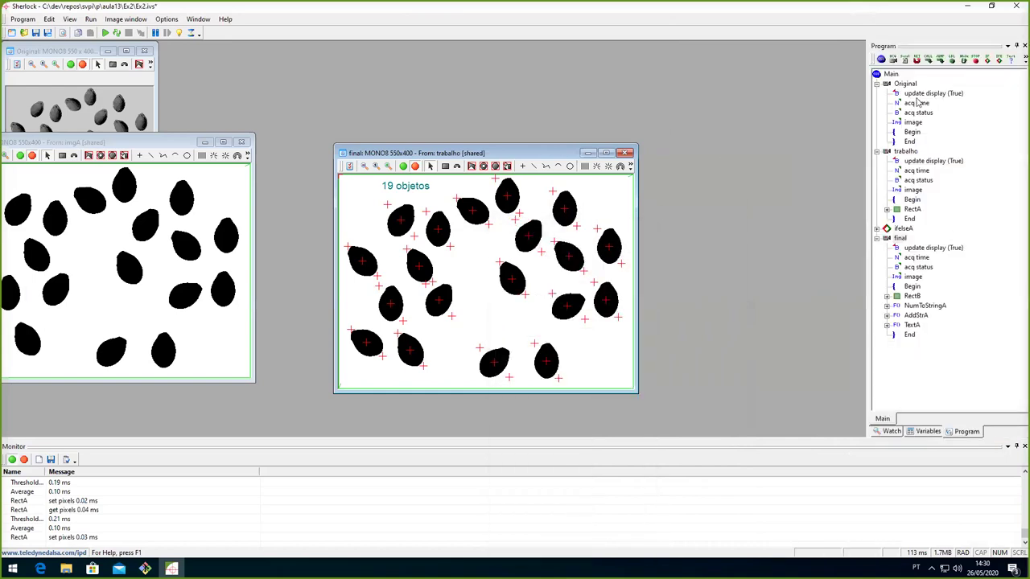
Detach the Variables pane from the group and dock it beside the Program pane
{"action": "double_click", "coordinate": [917, 50]}
{"action": "left_click_drag", "start_coordinate": [898, 51], "coordinate": [996, 300]}
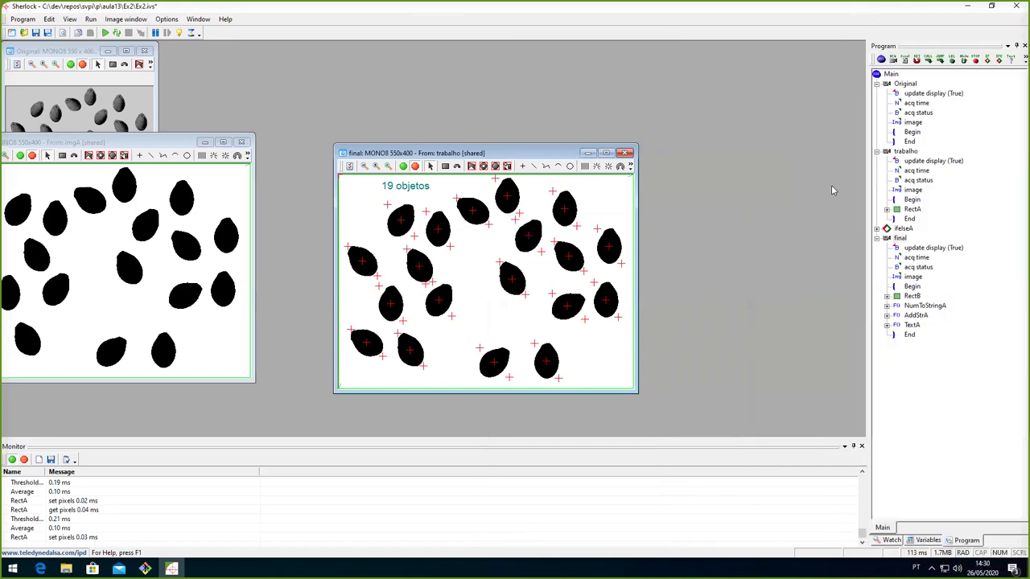
{"action": "left_click", "coordinate": [929, 541]}
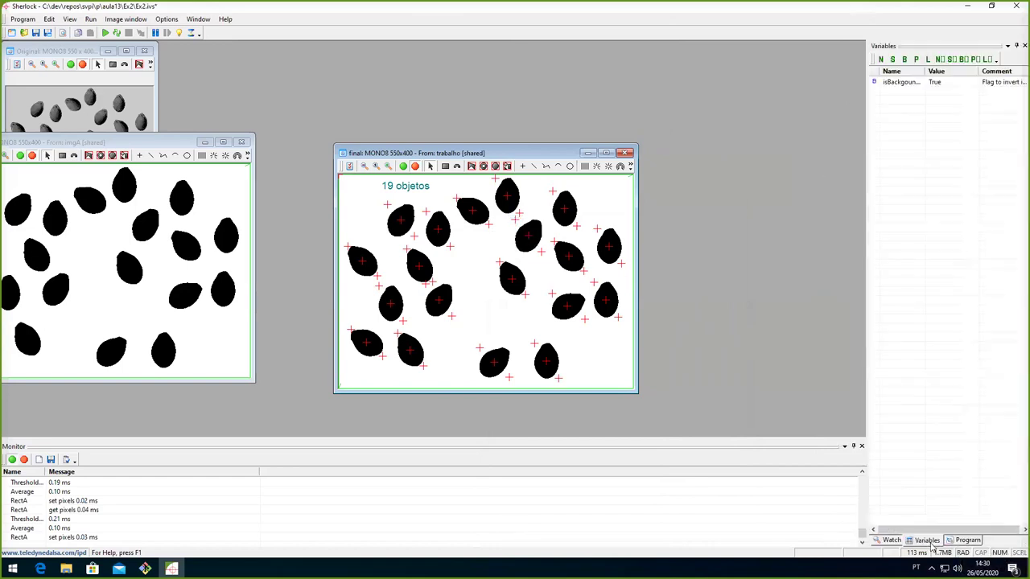
{"action": "left_click_drag", "start_coordinate": [920, 50], "coordinate": [1011, 294]}
{"action": "left_click_drag", "start_coordinate": [938, 541], "coordinate": [867, 466]}
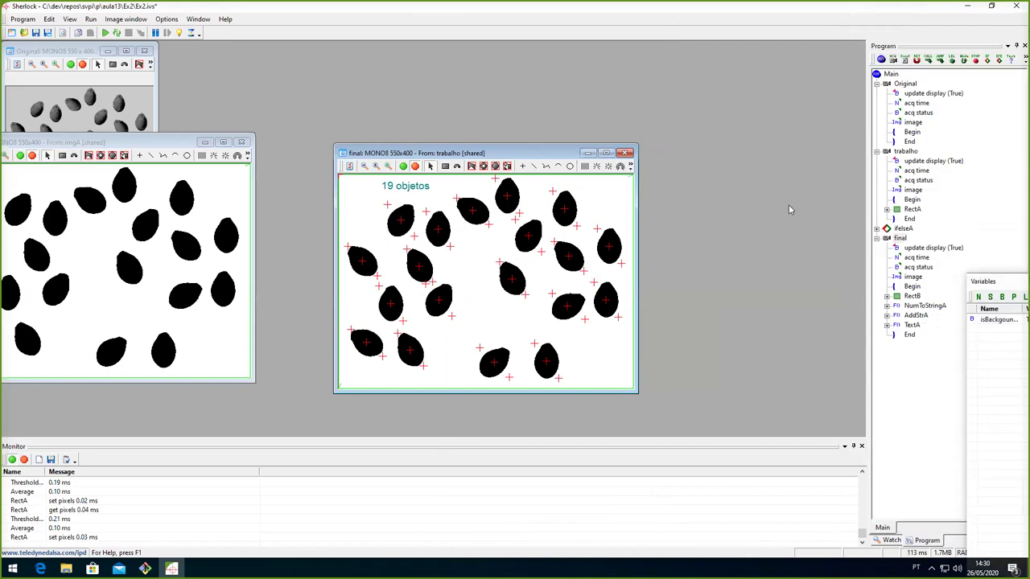
{"action": "left_click_drag", "start_coordinate": [793, 270], "coordinate": [453, 245]}
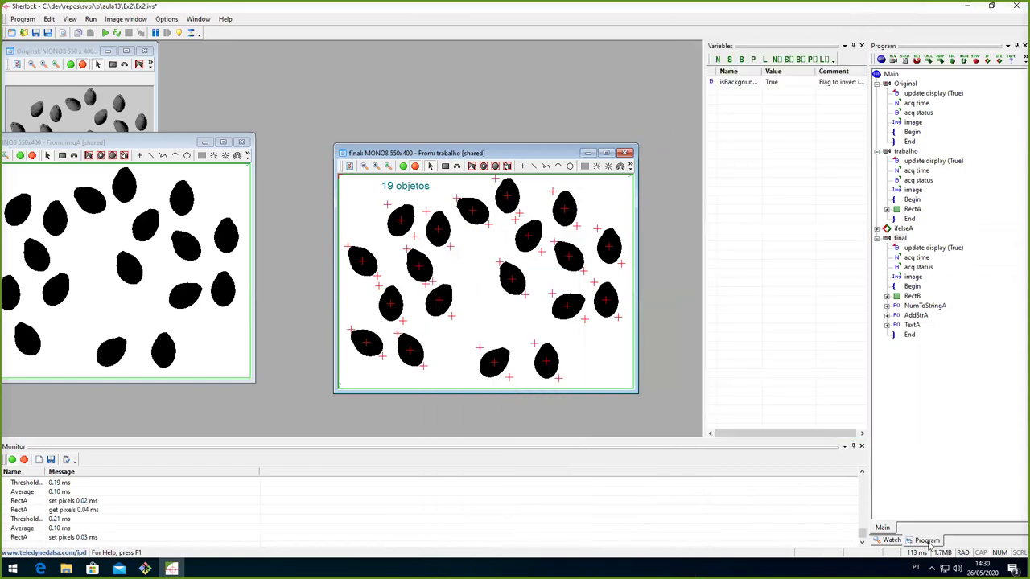
Separate the Watch pane from Program and group it with the Variables pane
{"action": "left_click", "coordinate": [891, 542]}
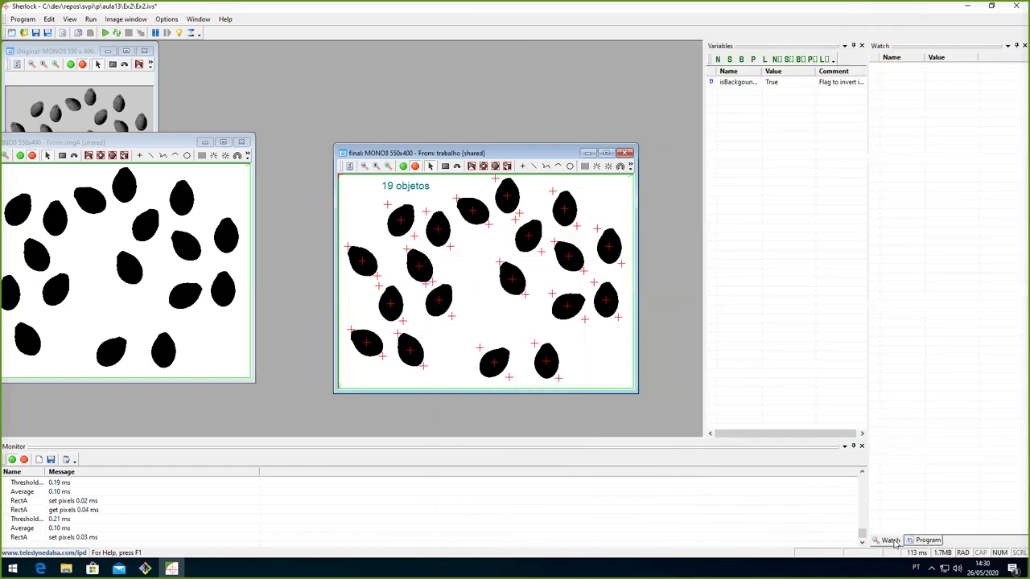
{"action": "left_click_drag", "start_coordinate": [891, 540], "coordinate": [753, 118]}
{"action": "left_click_drag", "start_coordinate": [774, 210], "coordinate": [787, 243]}
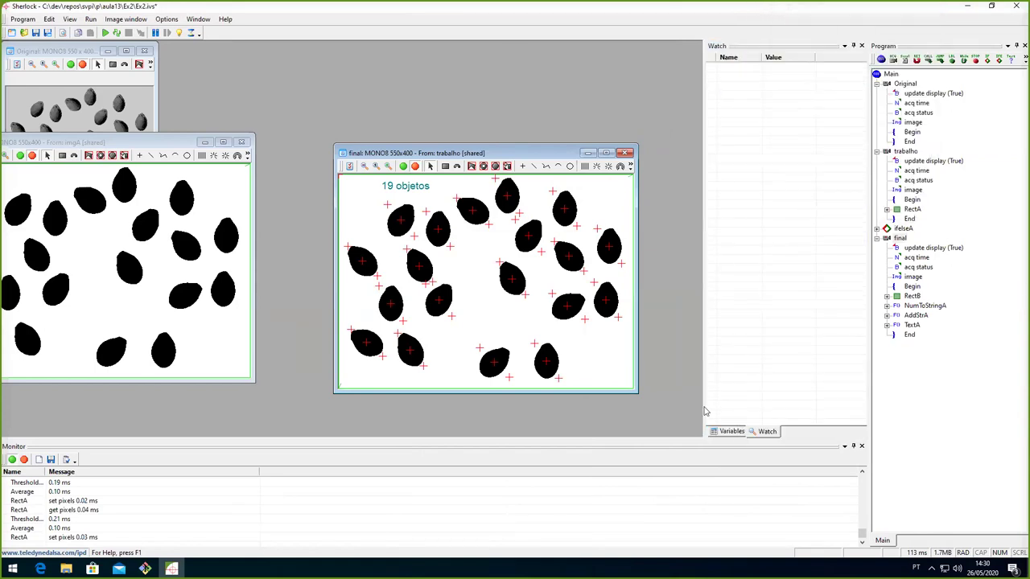
Show the Instructions pane and group it with the Variables and Watch panes
{"action": "left_click", "coordinate": [70, 19]}
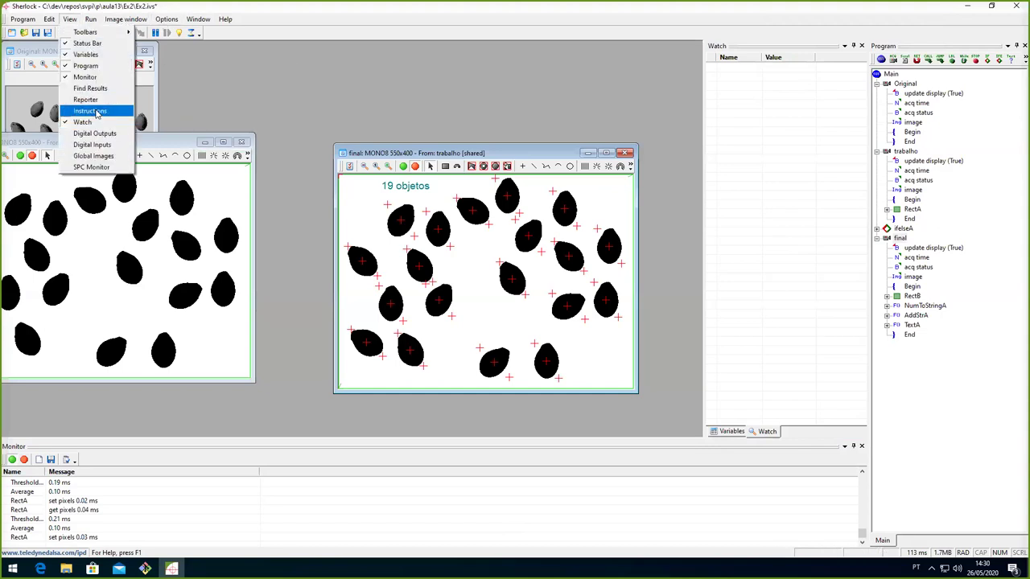
{"action": "left_click", "coordinate": [89, 111]}
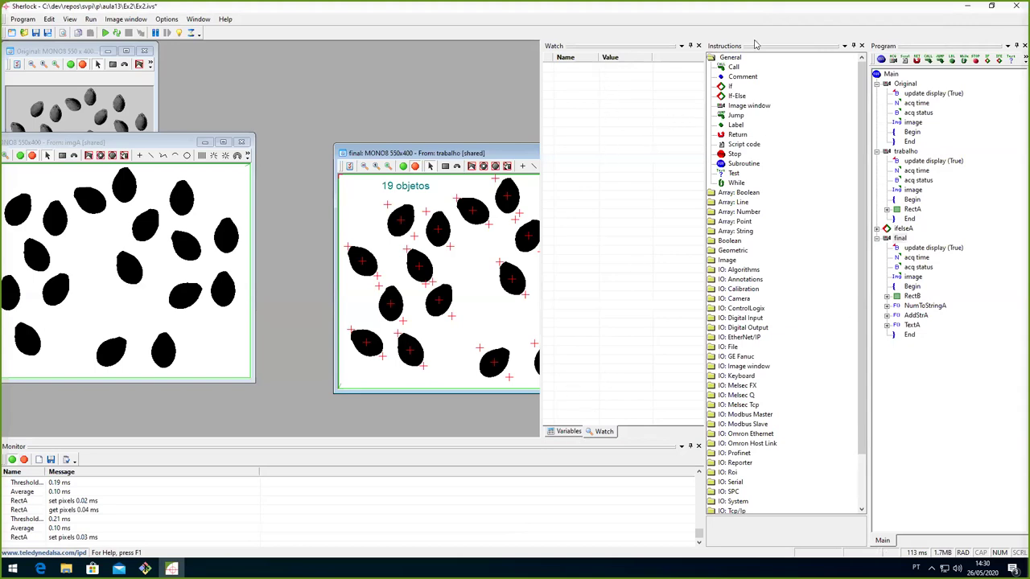
{"action": "left_click_drag", "start_coordinate": [773, 53], "coordinate": [786, 238]}
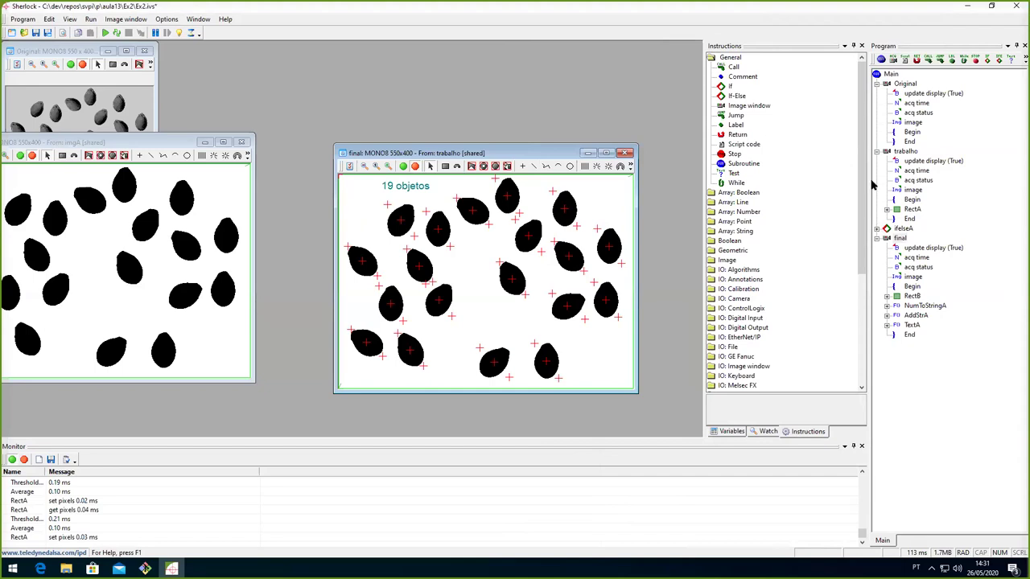
Reposition the trabalho and final image windows side by side so that both are fully in view
{"action": "left_click", "coordinate": [903, 153]}
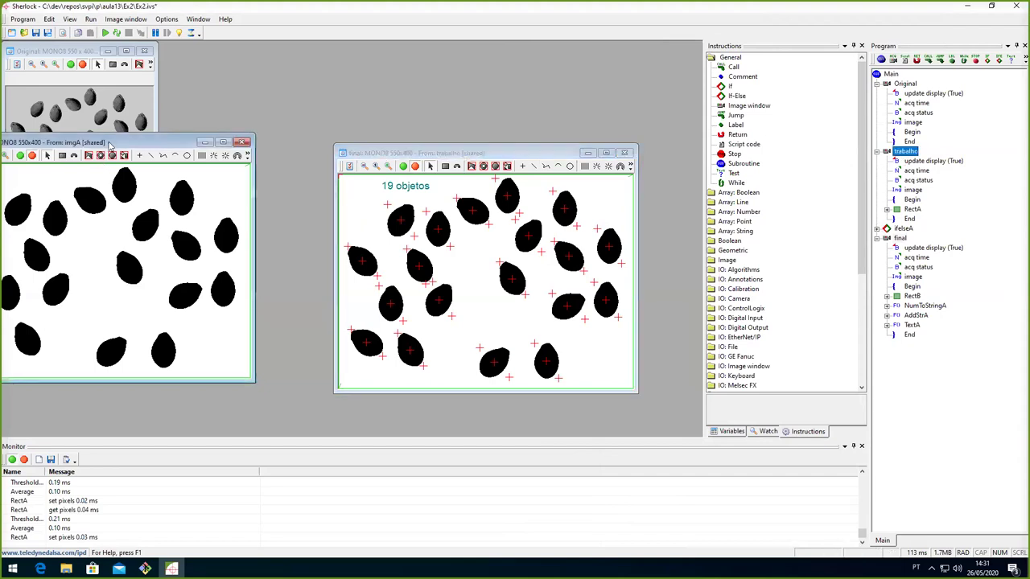
{"action": "left_click_drag", "start_coordinate": [435, 154], "coordinate": [496, 197]}
{"action": "left_click_drag", "start_coordinate": [109, 143], "coordinate": [242, 193]}
Inspect the algorithm assigned to RectA in the trabalho image, leaving its settings as they are
{"action": "double_click", "coordinate": [234, 236]}
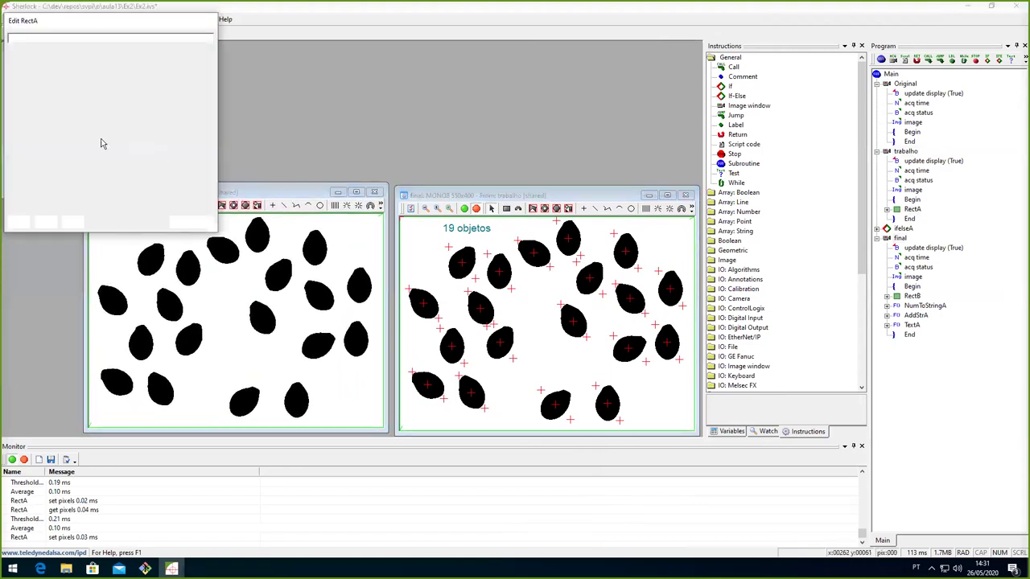
{"action": "left_click", "coordinate": [68, 167]}
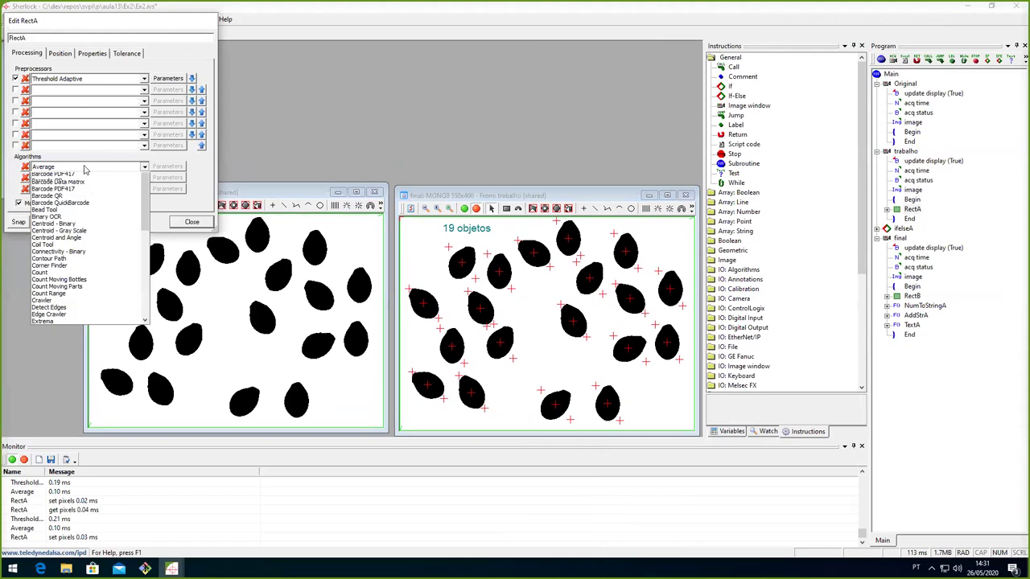
{"action": "left_click", "coordinate": [146, 168]}
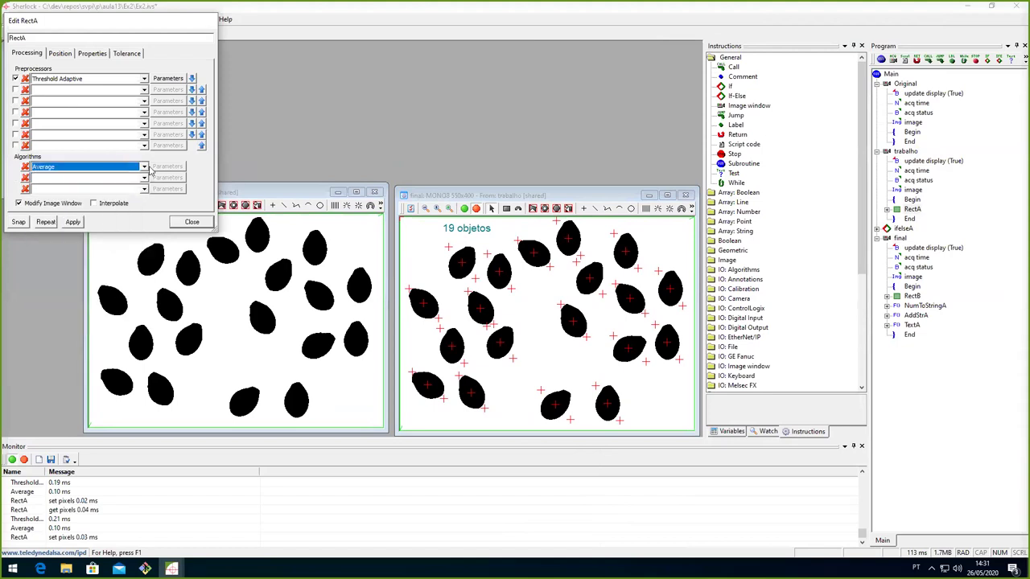
{"action": "left_click", "coordinate": [191, 223]}
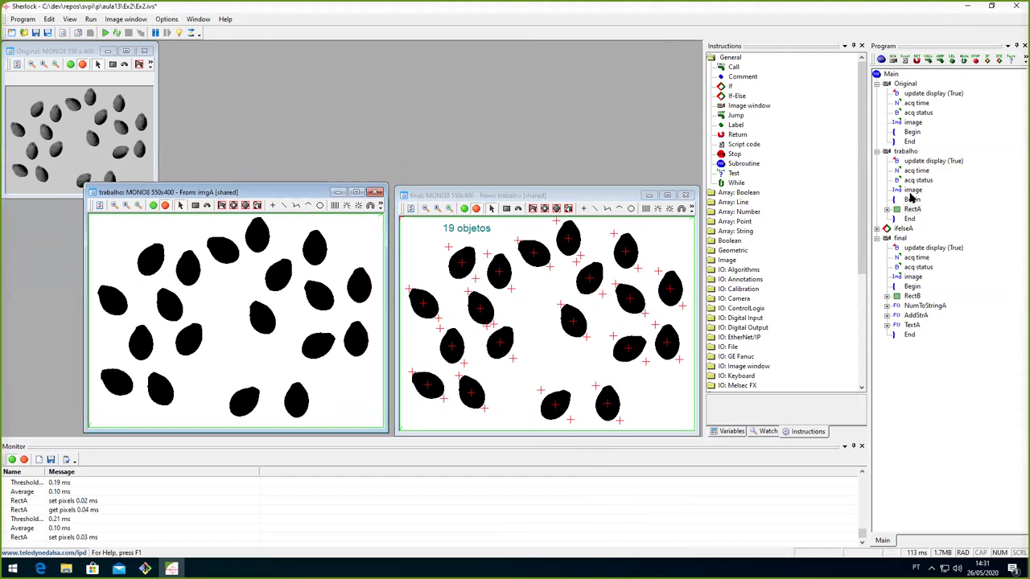
Expand RectA in the program tree and add its average reading to the Watch pane
{"action": "left_click", "coordinate": [887, 210]}
{"action": "left_click", "coordinate": [930, 240]}
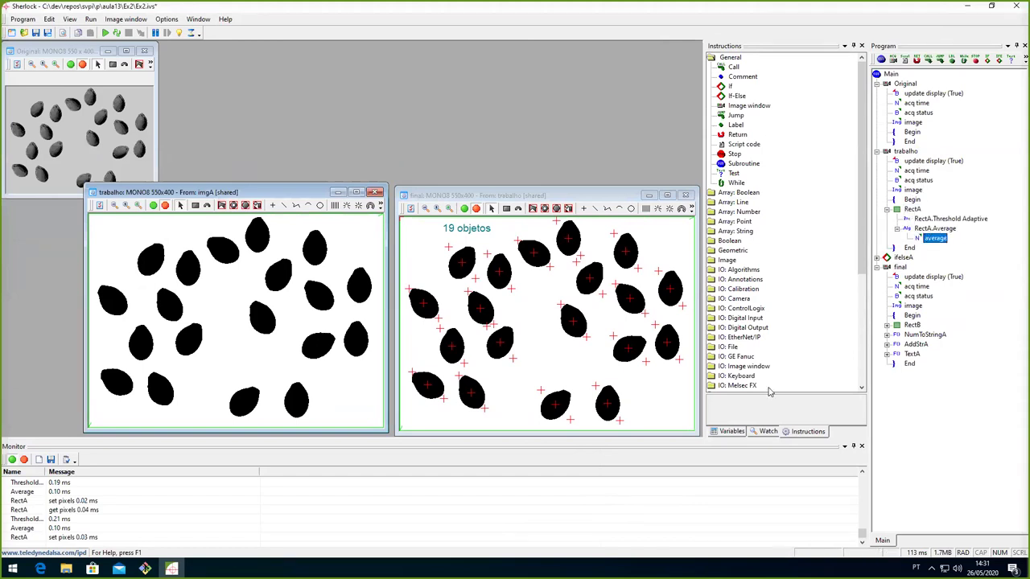
{"action": "left_click", "coordinate": [769, 432]}
{"action": "left_click_drag", "start_coordinate": [933, 236], "coordinate": [771, 168]}
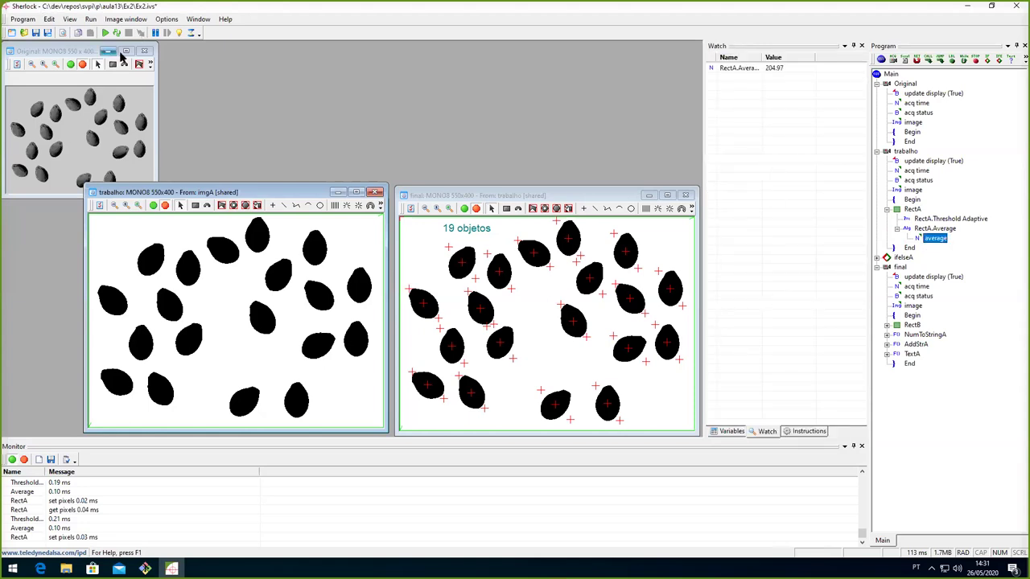
Run the program once per image through several images, comparing RectA's watched average on light and dark backgrounds
{"action": "left_click", "coordinate": [105, 33]}
{"action": "left_click", "coordinate": [106, 33]}
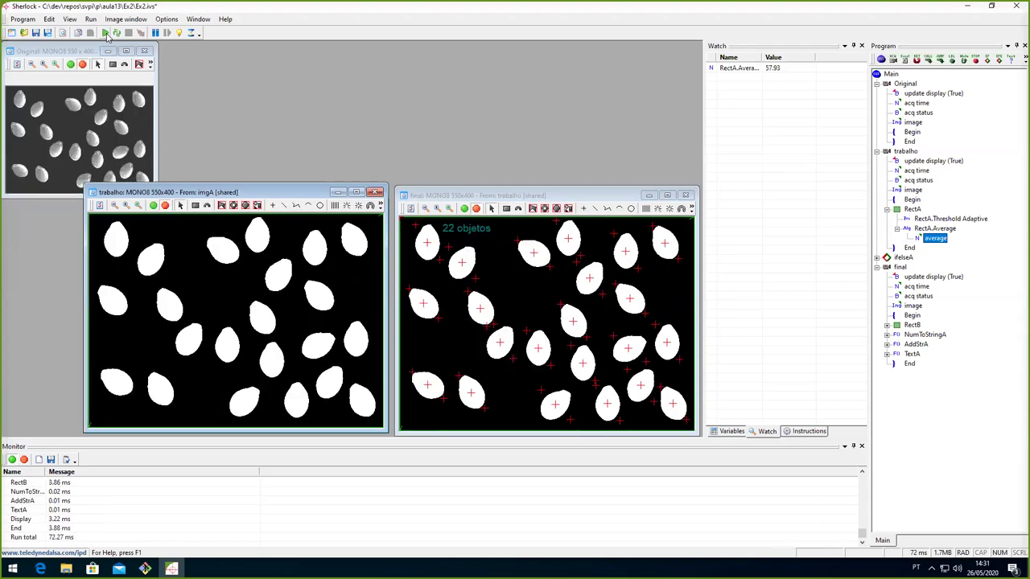
{"action": "left_click", "coordinate": [107, 36]}
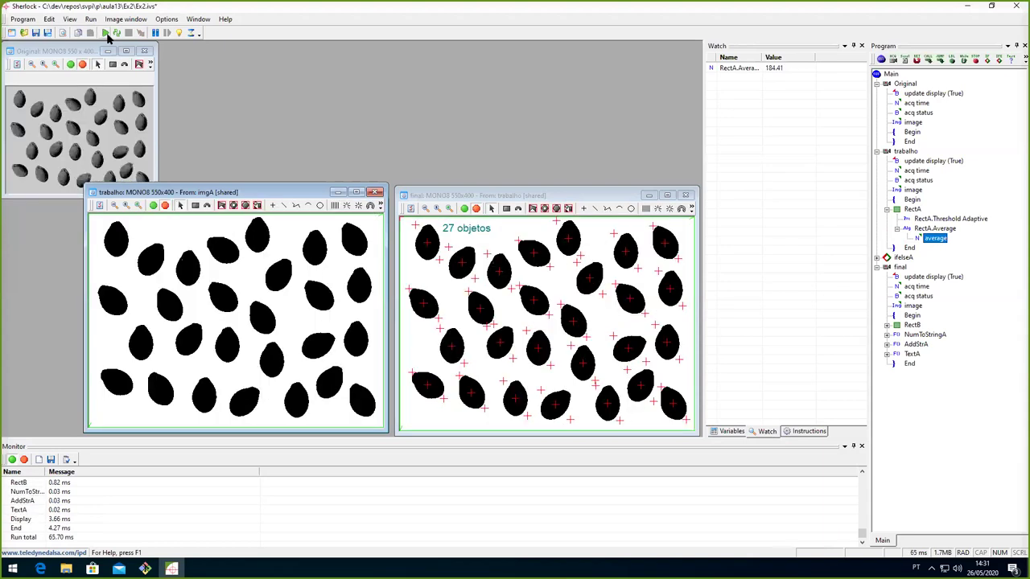
{"action": "left_click", "coordinate": [107, 36]}
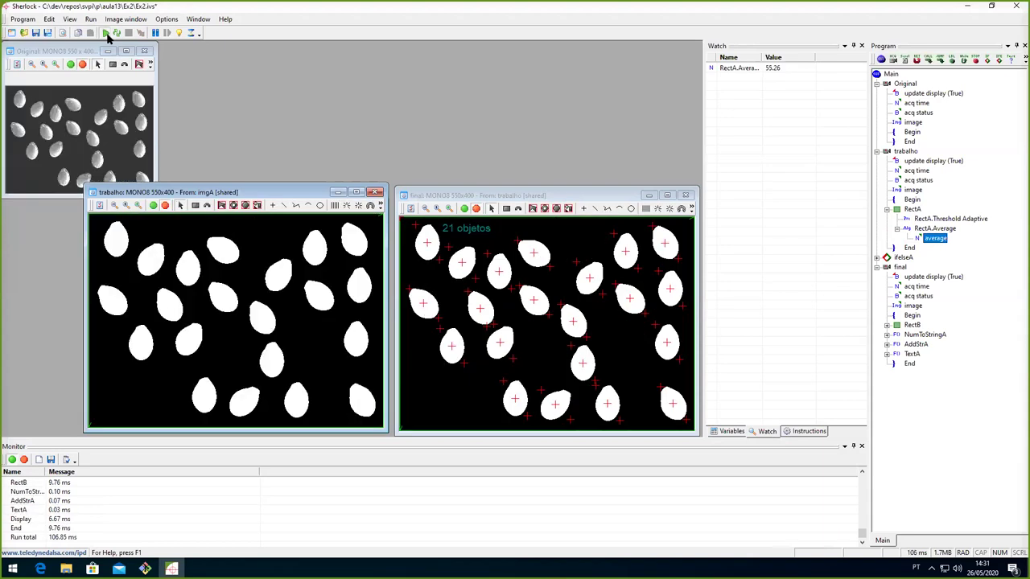
{"action": "left_click", "coordinate": [107, 36]}
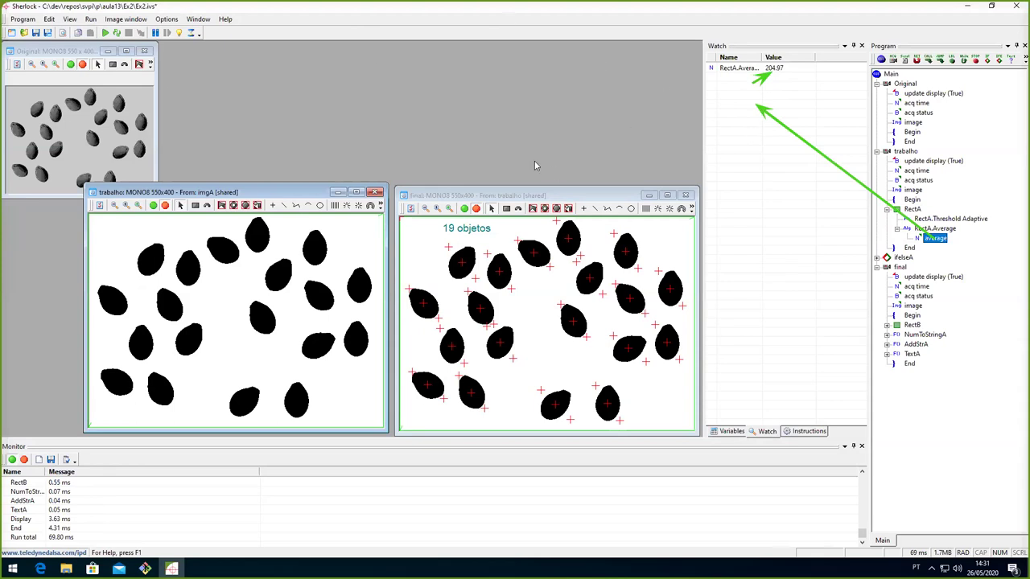
{"action": "left_click", "coordinate": [105, 36]}
{"action": "left_click", "coordinate": [106, 36]}
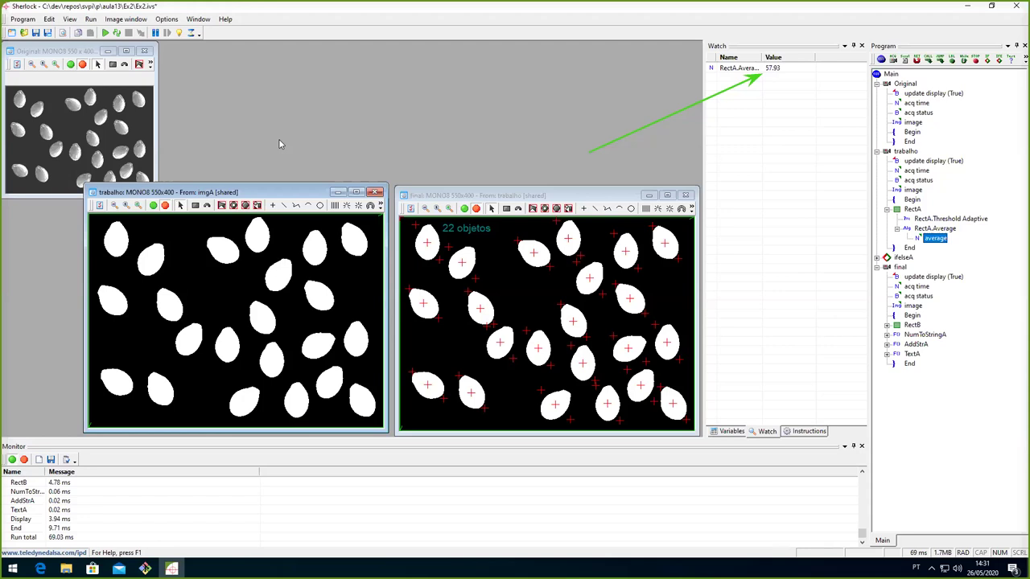
Activate the final image window and bring the Instructions pane to the front of its group
{"action": "left_click", "coordinate": [448, 195]}
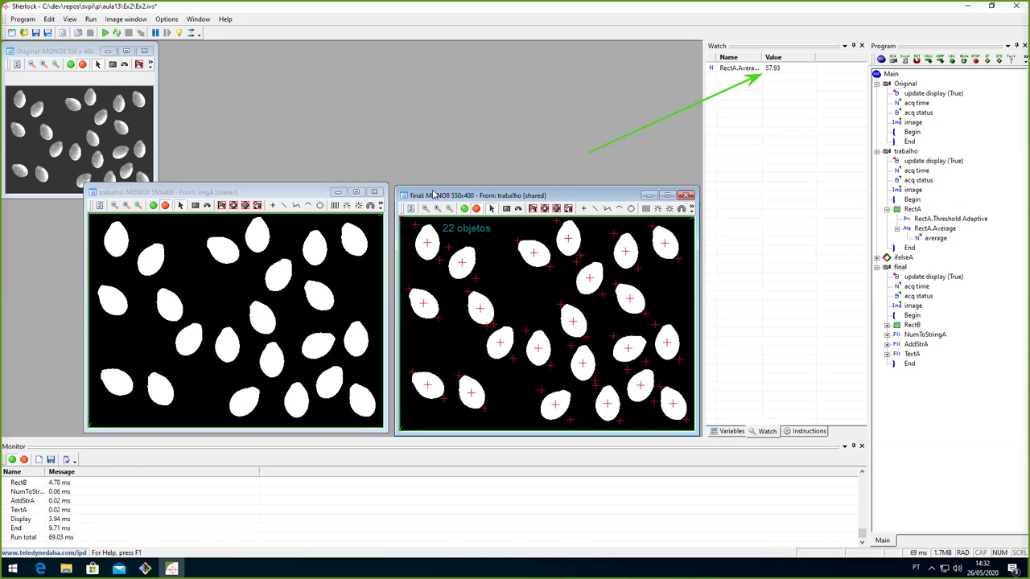
{"action": "left_click", "coordinate": [725, 439]}
{"action": "left_click", "coordinate": [808, 432]}
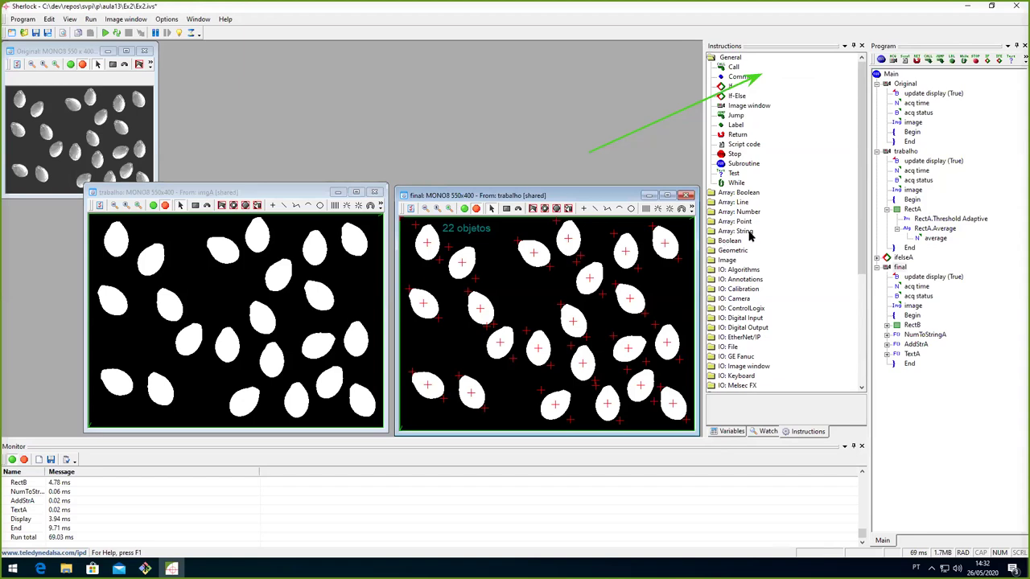
Inspect the black blobs constraint in the Connectivity - Binary parameters of RectB in the final image
{"action": "double_click", "coordinate": [224, 272]}
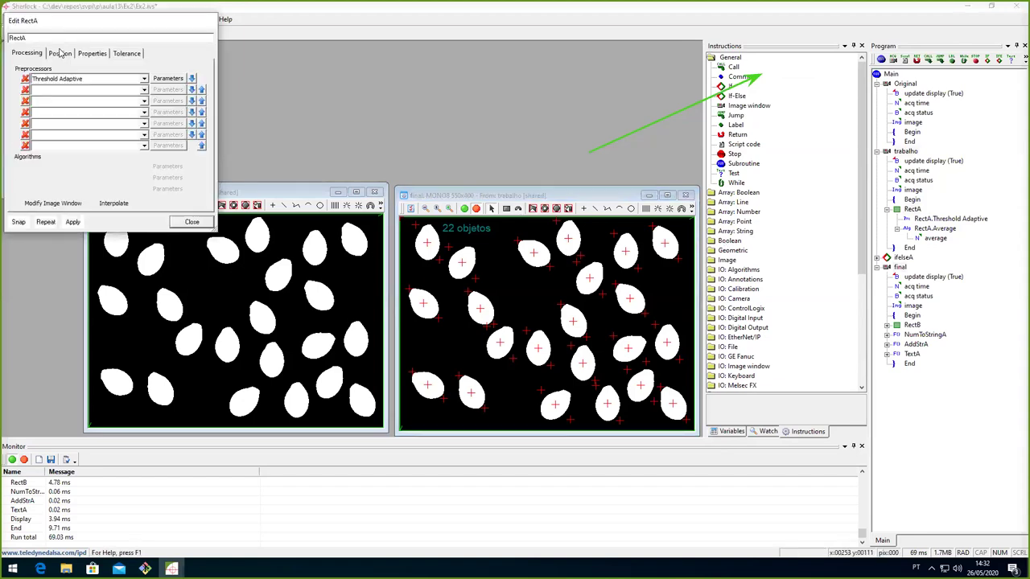
{"action": "key", "text": "Escape"}
{"action": "double_click", "coordinate": [549, 304]}
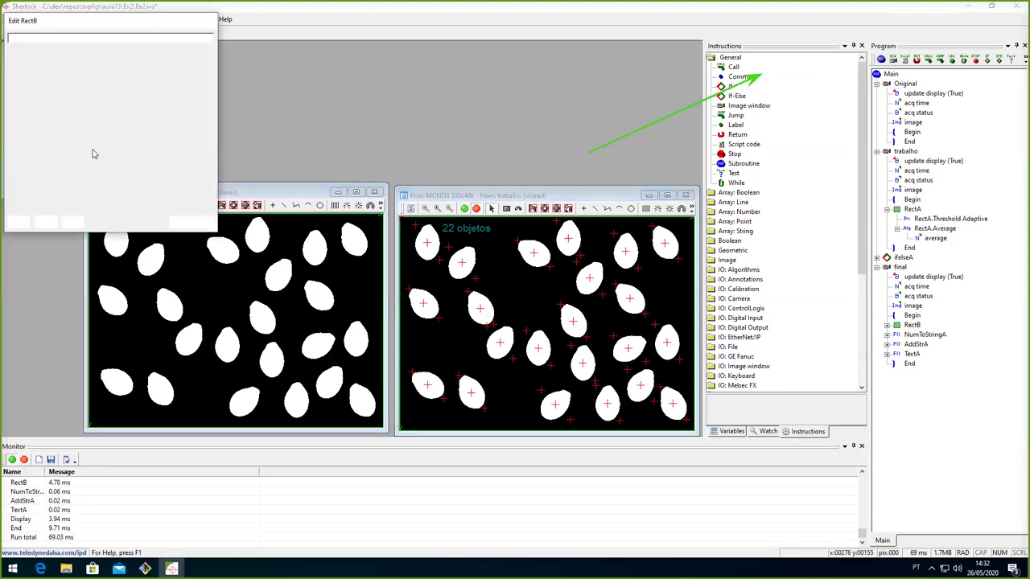
{"action": "left_click", "coordinate": [168, 170]}
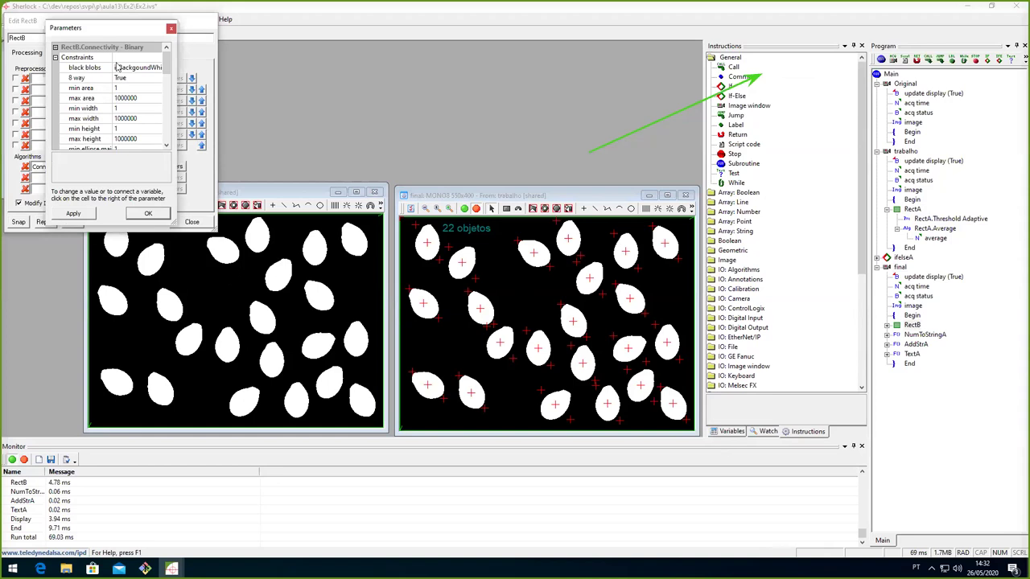
{"action": "left_click", "coordinate": [121, 67]}
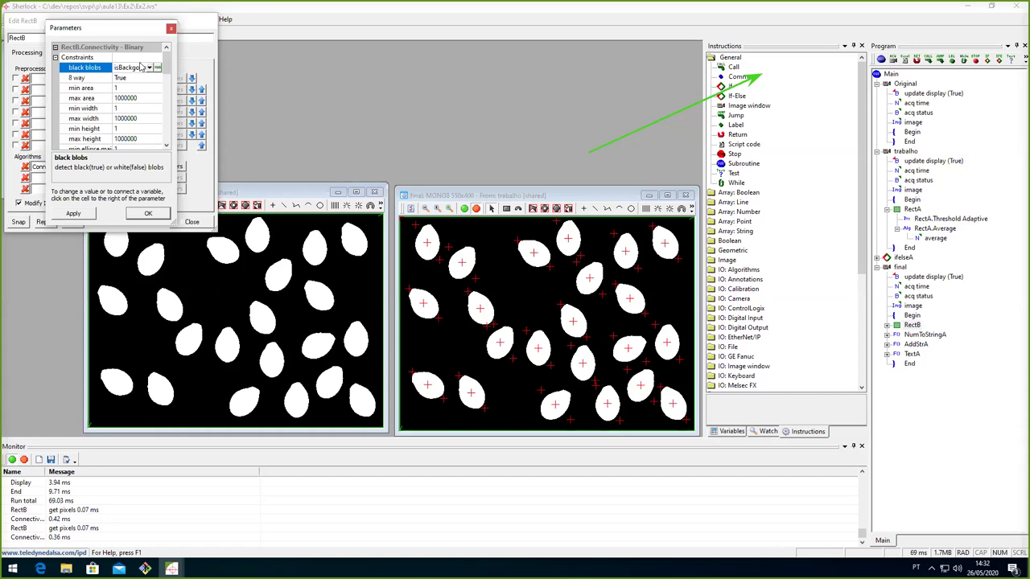
{"action": "left_click", "coordinate": [758, 435]}
{"action": "left_click", "coordinate": [171, 28]}
{"action": "left_click", "coordinate": [185, 223]}
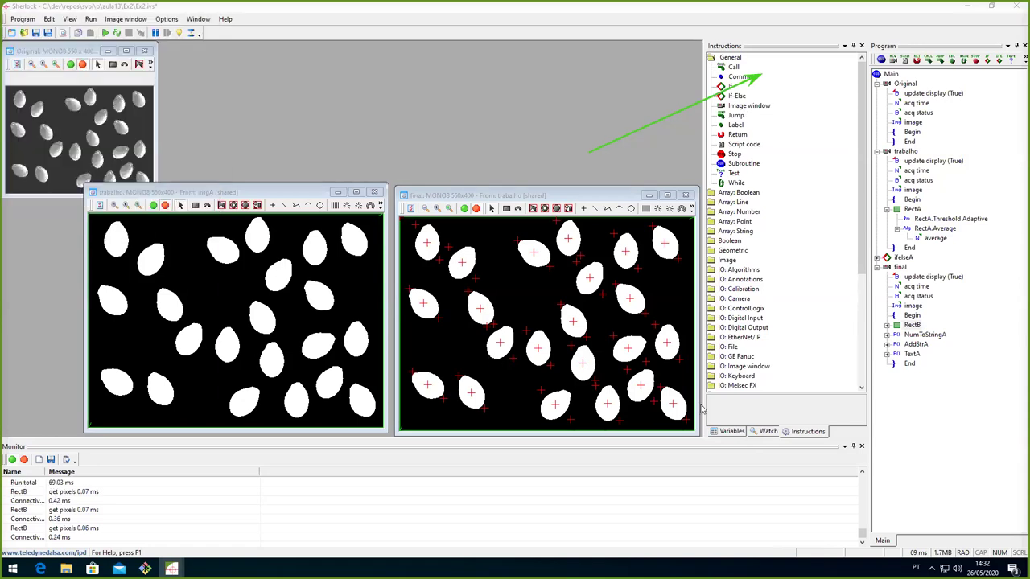
Show the Variables pane and widen its Name column to reveal the full name of the isBackgoundWhite variable
{"action": "left_click", "coordinate": [731, 432]}
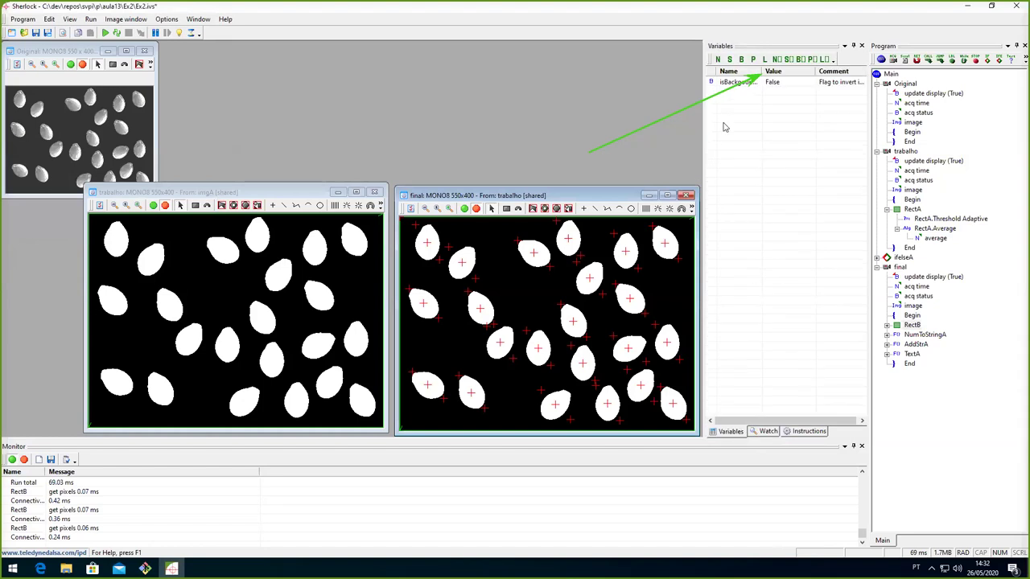
{"action": "left_click_drag", "start_coordinate": [758, 70], "coordinate": [793, 86]}
{"action": "left_click", "coordinate": [764, 85]}
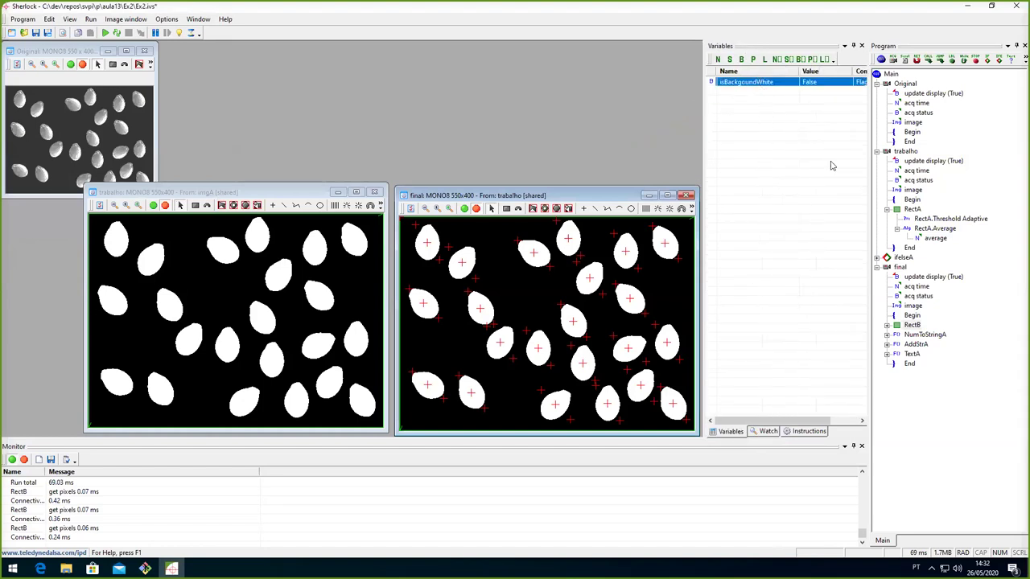
{"action": "left_click", "coordinate": [780, 135]}
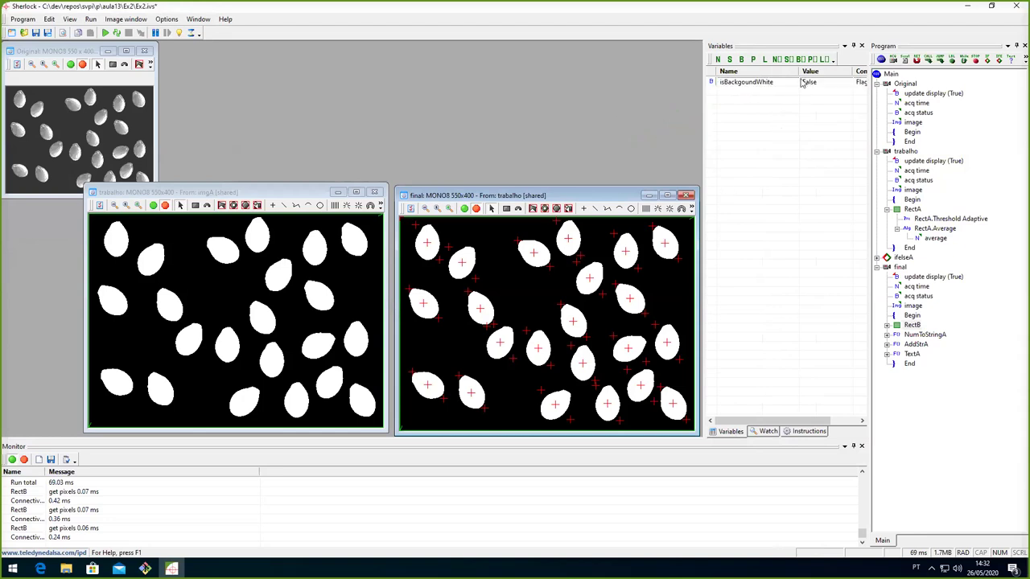
Run the program once on the next image and compare RectA's watched average with the isBackgoundWhite variable
{"action": "left_click", "coordinate": [105, 33]}
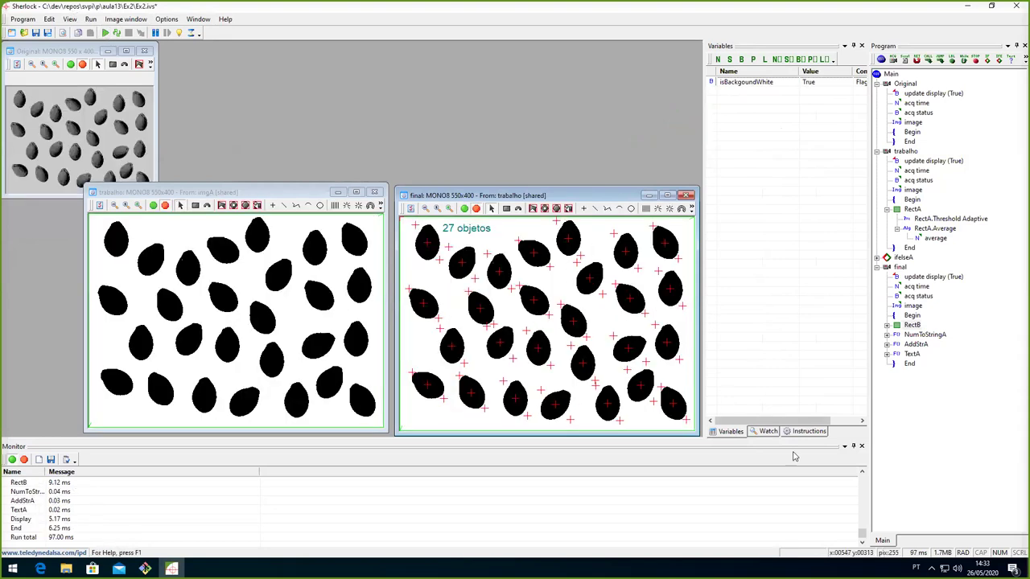
{"action": "left_click", "coordinate": [769, 431]}
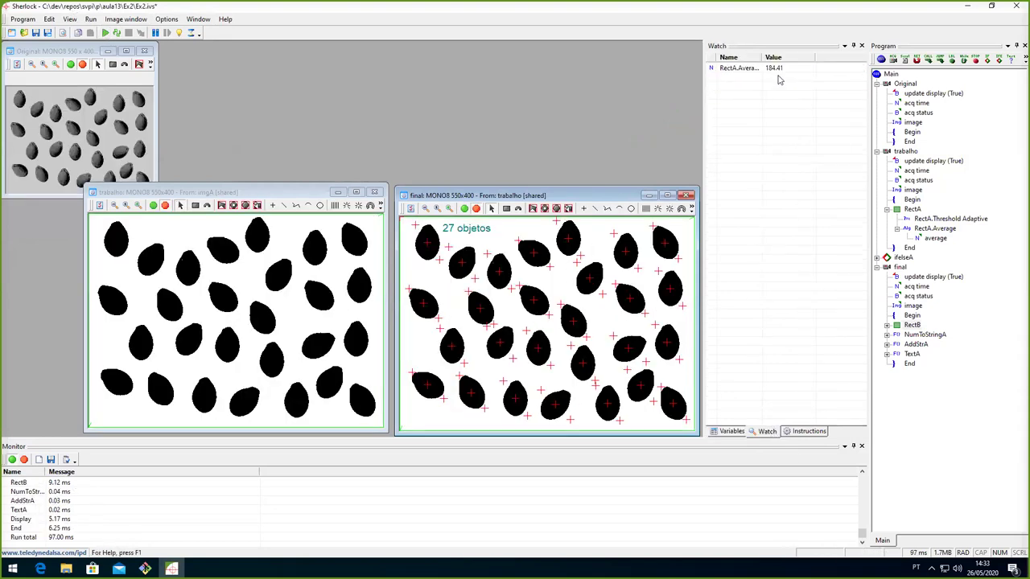
{"action": "left_click", "coordinate": [776, 70]}
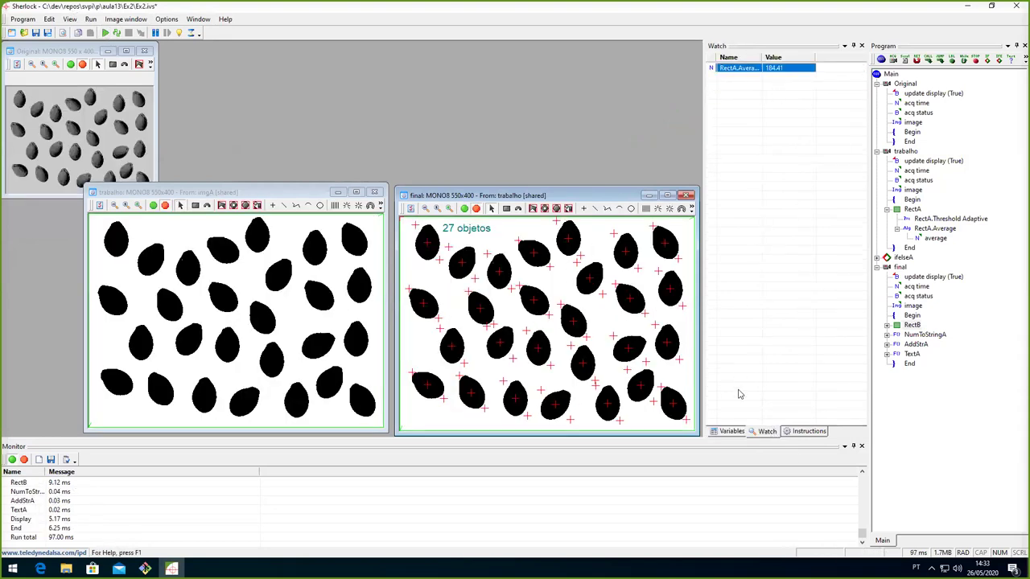
{"action": "left_click", "coordinate": [731, 432]}
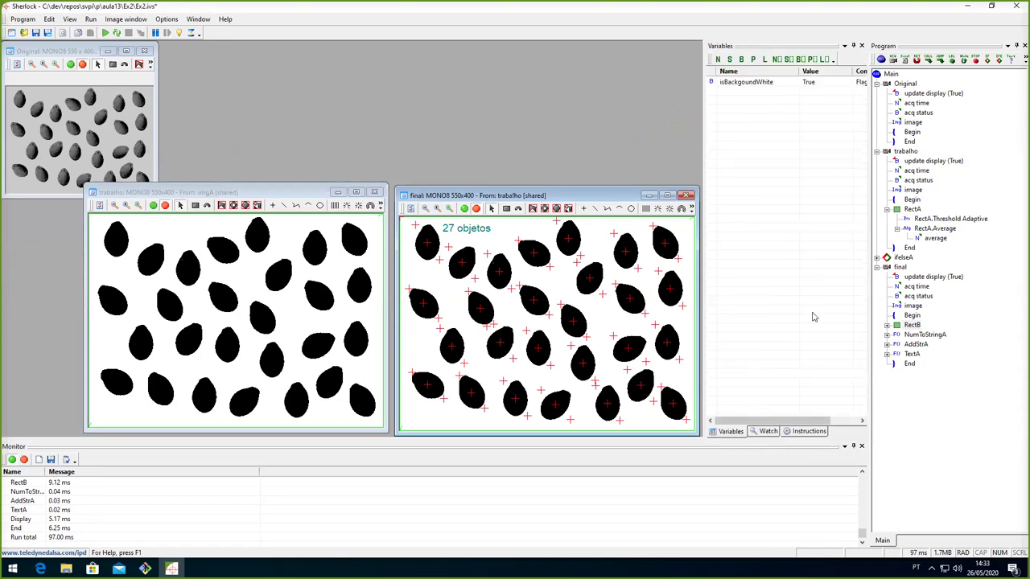
Expand the ifelseA block in the program tree and locate the If-Else instruction among the General instructions
{"action": "left_click", "coordinate": [877, 258]}
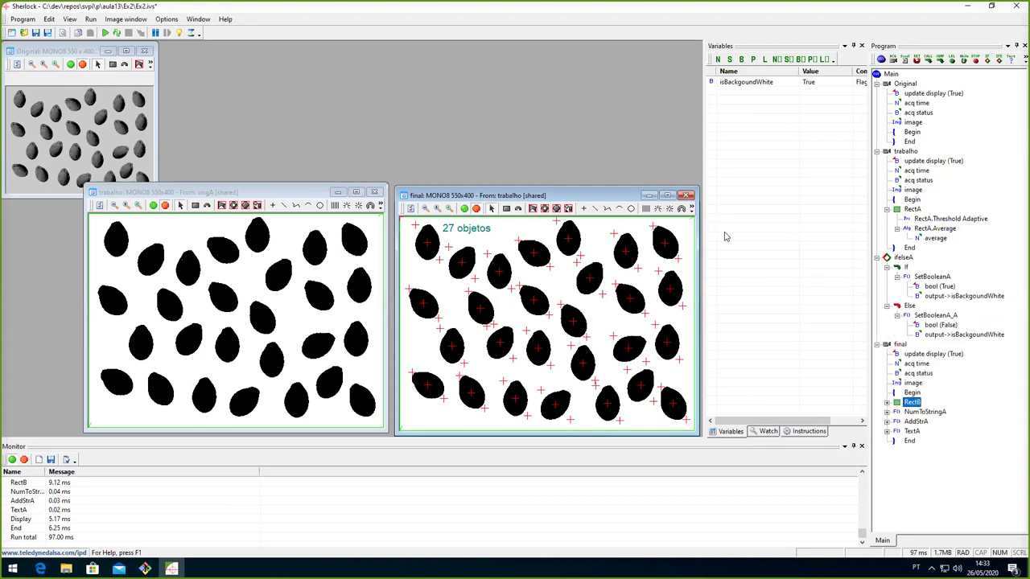
{"action": "left_click", "coordinate": [902, 257]}
{"action": "left_click", "coordinate": [793, 432]}
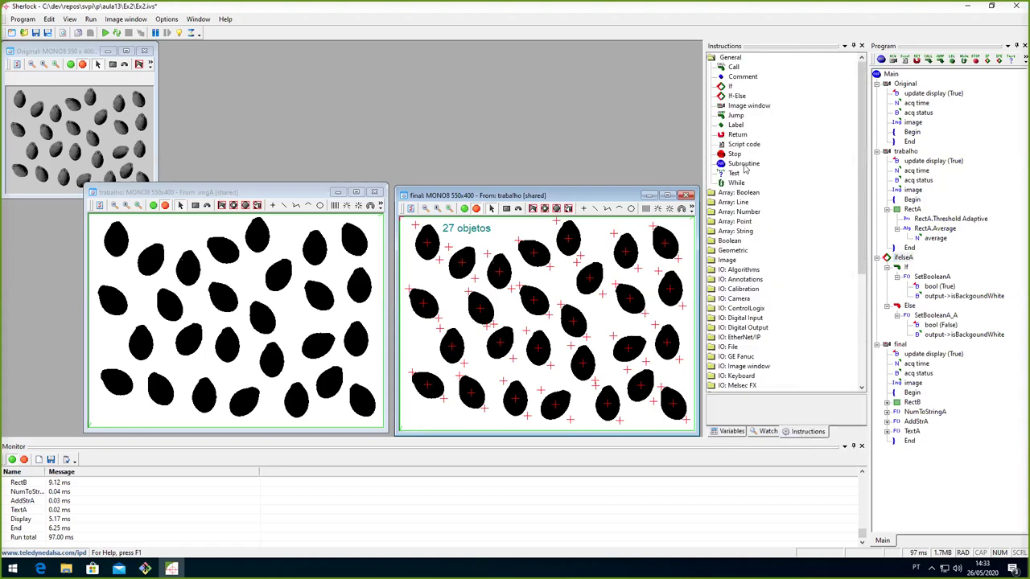
{"action": "left_click", "coordinate": [736, 97]}
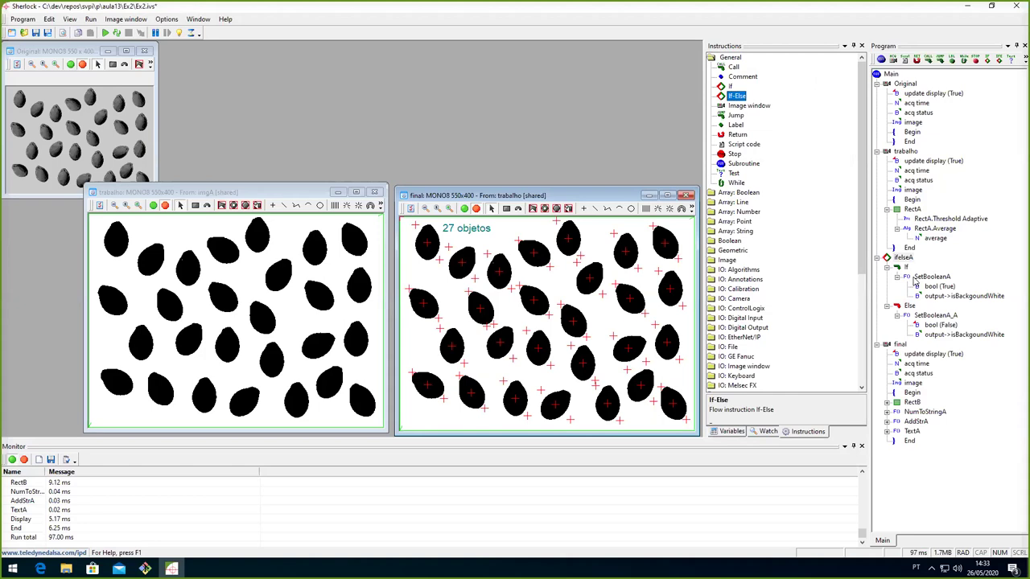
Locate the SetBoolean instruction in the Boolean category and examine the bool and output entries of SetBooleanA in the If branch
{"action": "left_click", "coordinate": [917, 278]}
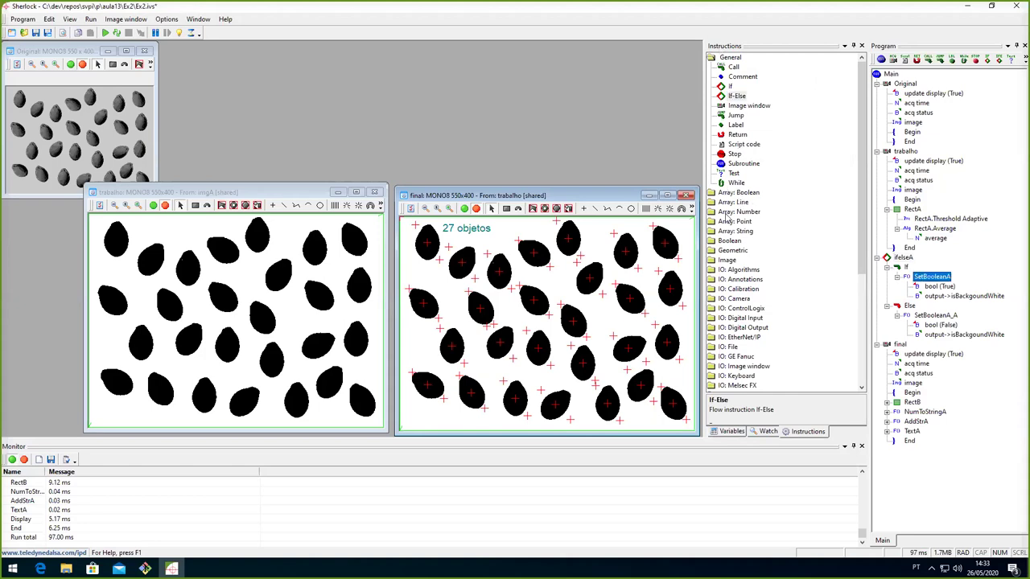
{"action": "double_click", "coordinate": [729, 241]}
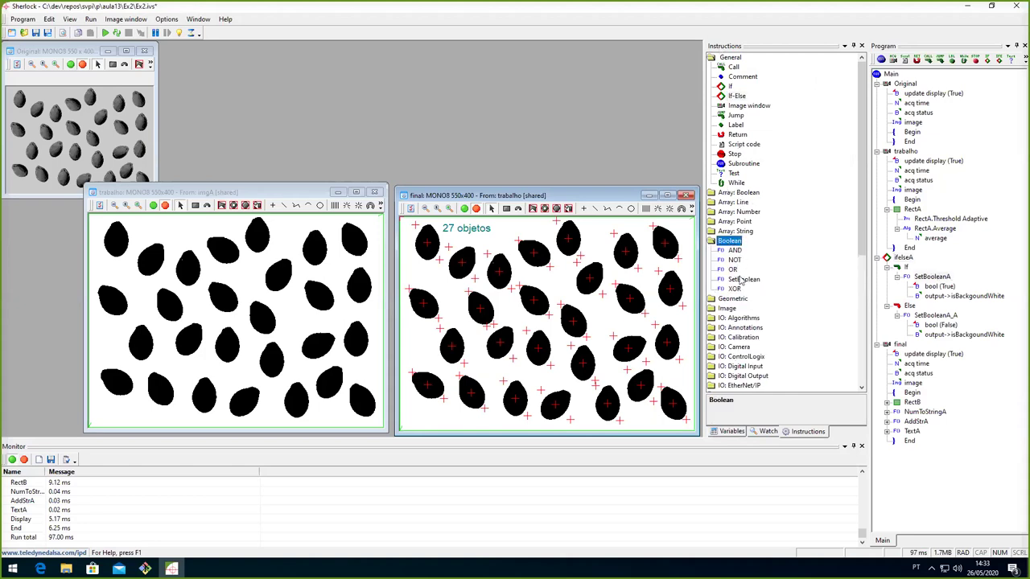
{"action": "left_click", "coordinate": [743, 280]}
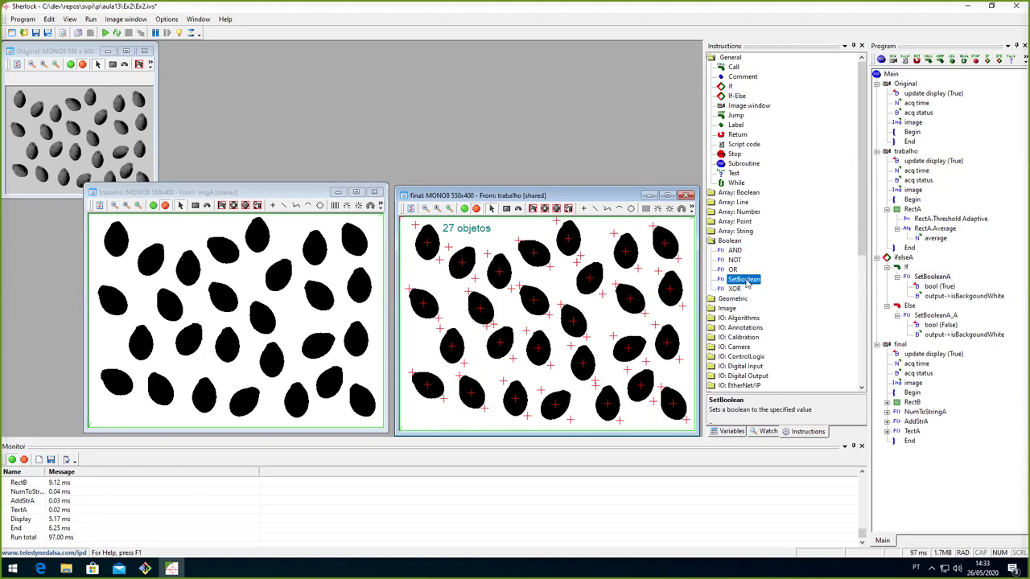
{"action": "left_click", "coordinate": [936, 287]}
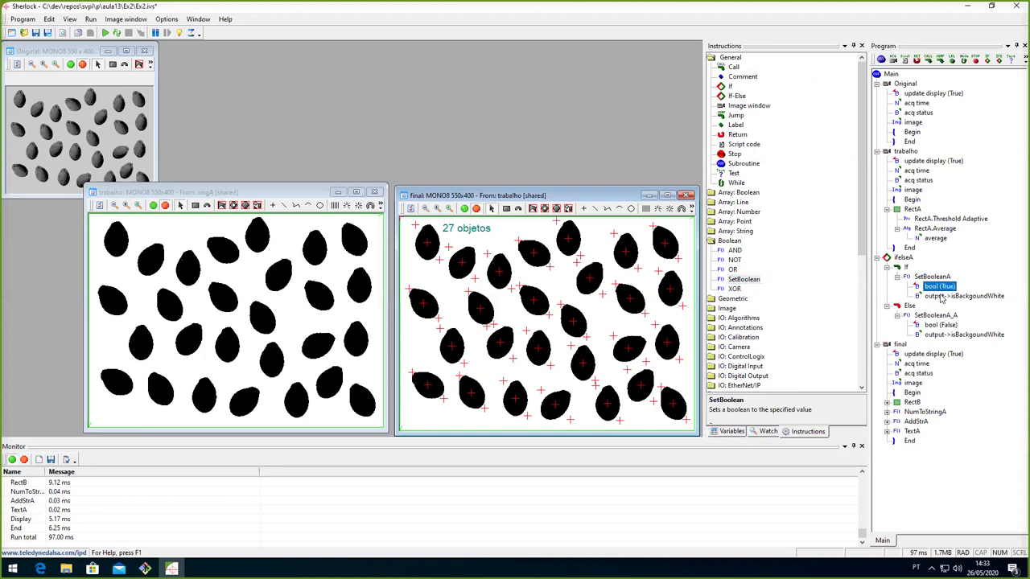
{"action": "left_click", "coordinate": [943, 297]}
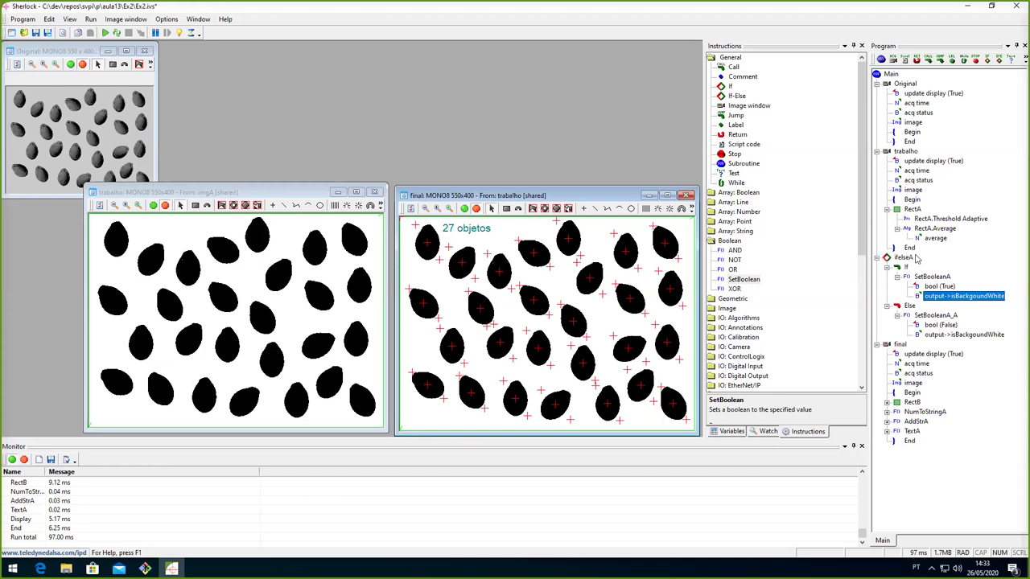
Examine and evaluate the ifelseA conditional expression that compares RectA.Average.average with 100, leaving the expression unedited
{"action": "double_click", "coordinate": [905, 257]}
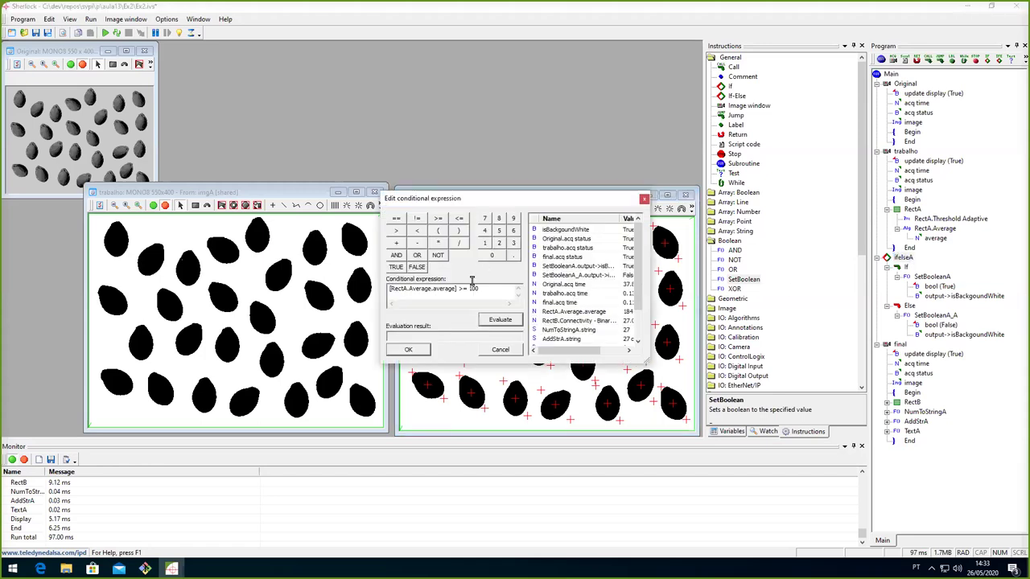
{"action": "left_click_drag", "start_coordinate": [486, 290], "coordinate": [387, 288]}
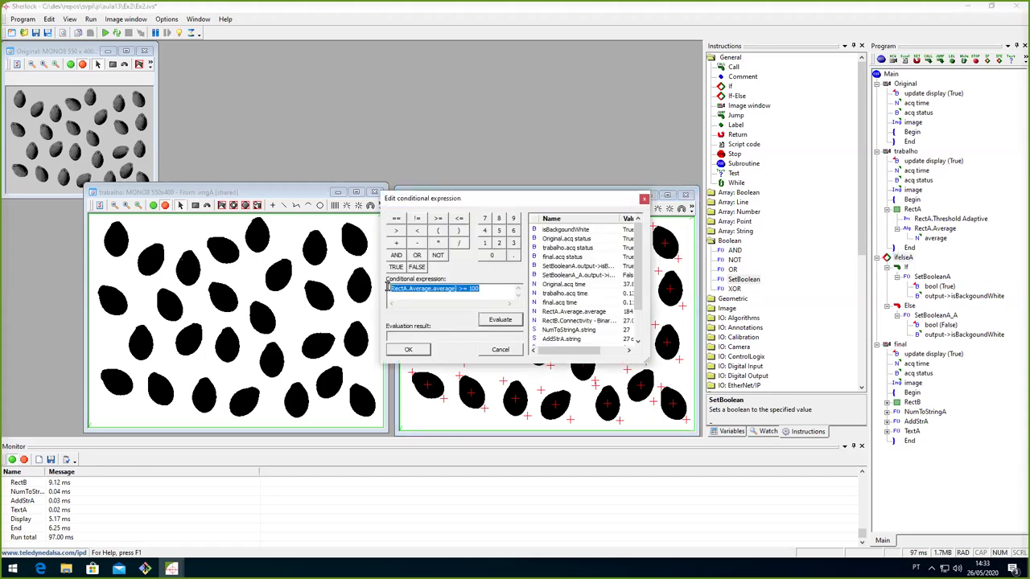
{"action": "left_click", "coordinate": [479, 291]}
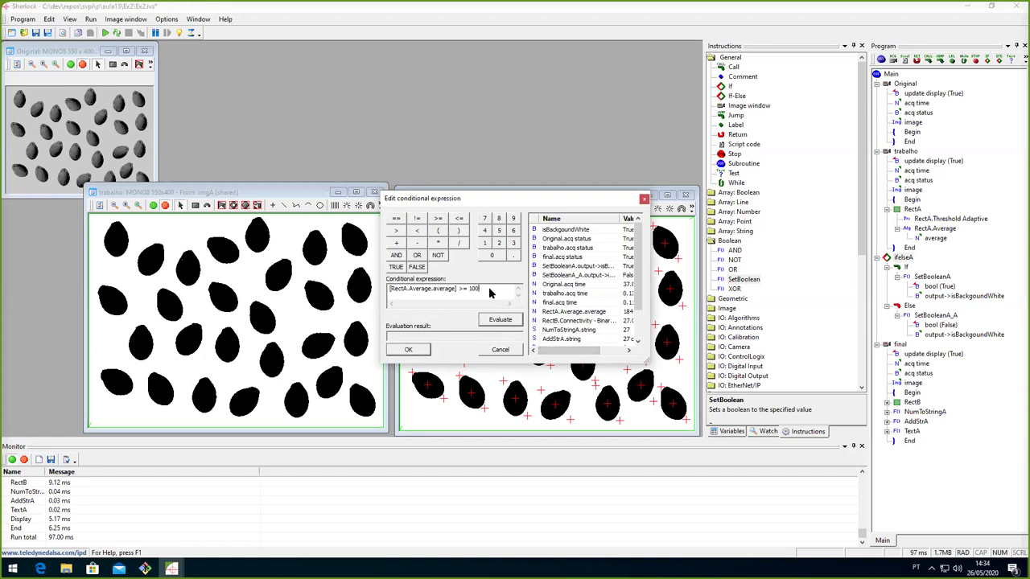
{"action": "left_click_drag", "start_coordinate": [407, 287], "coordinate": [541, 280]}
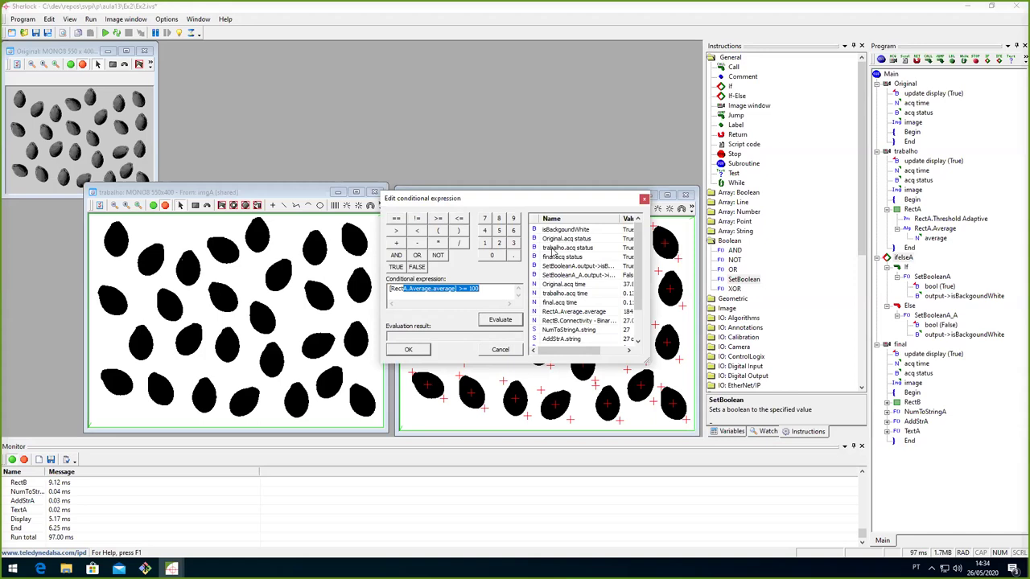
{"action": "left_click", "coordinate": [485, 291]}
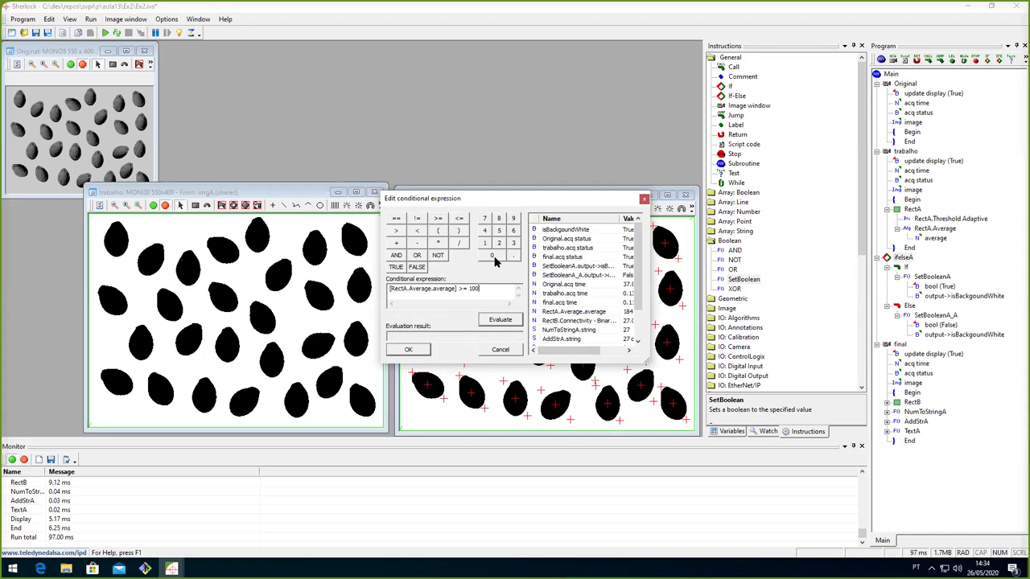
{"action": "left_click", "coordinate": [510, 323]}
{"action": "left_click", "coordinate": [500, 351]}
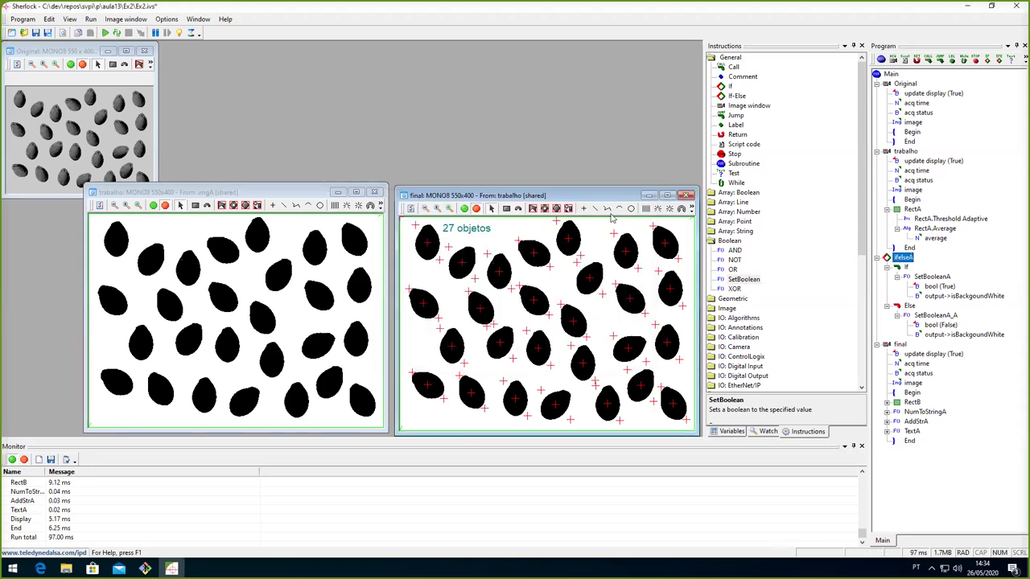
Check the Else branch's output entry, collapse the ifelseA block, and view the RectB readings in the final window's program branch
{"action": "left_click", "coordinate": [935, 335]}
{"action": "left_click", "coordinate": [877, 257]}
{"action": "left_click", "coordinate": [877, 258]}
{"action": "left_click", "coordinate": [877, 258]}
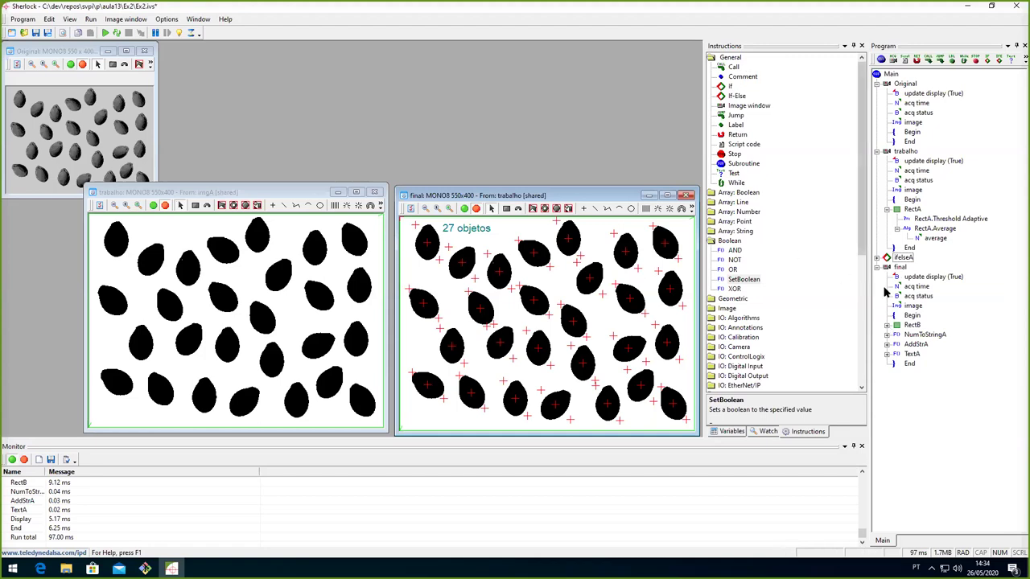
{"action": "left_click", "coordinate": [886, 325]}
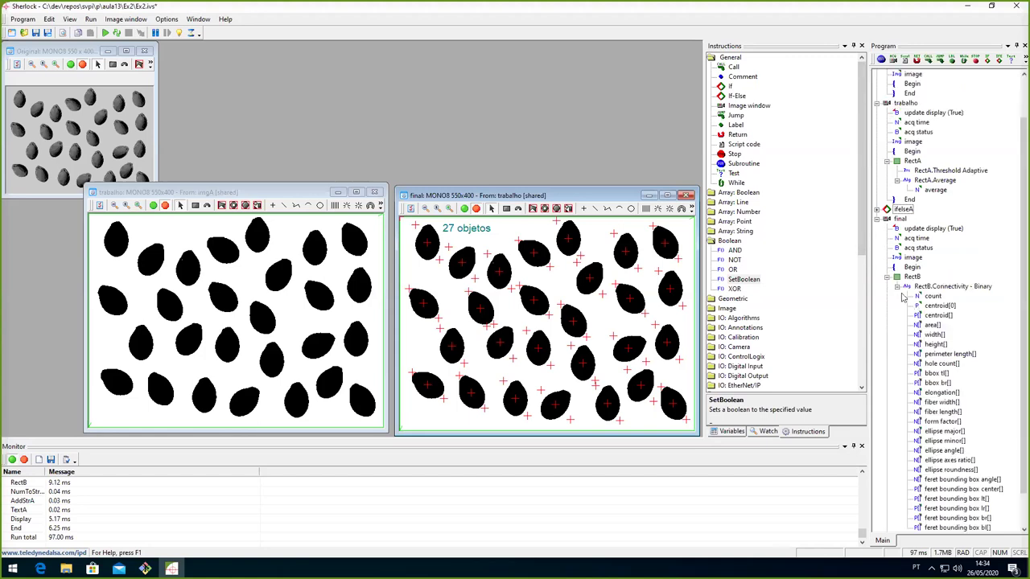
{"action": "double_click", "coordinate": [886, 280]}
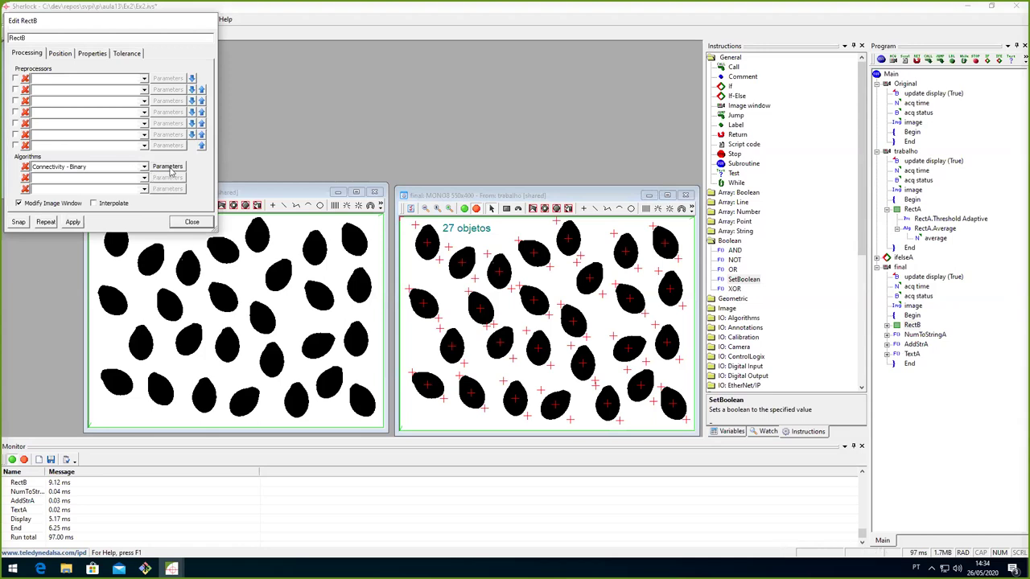
Reconnect the black blobs parameter of RectB's Connectivity - Binary algorithm to the isBackgoundWhite variable
{"action": "left_click", "coordinate": [153, 167]}
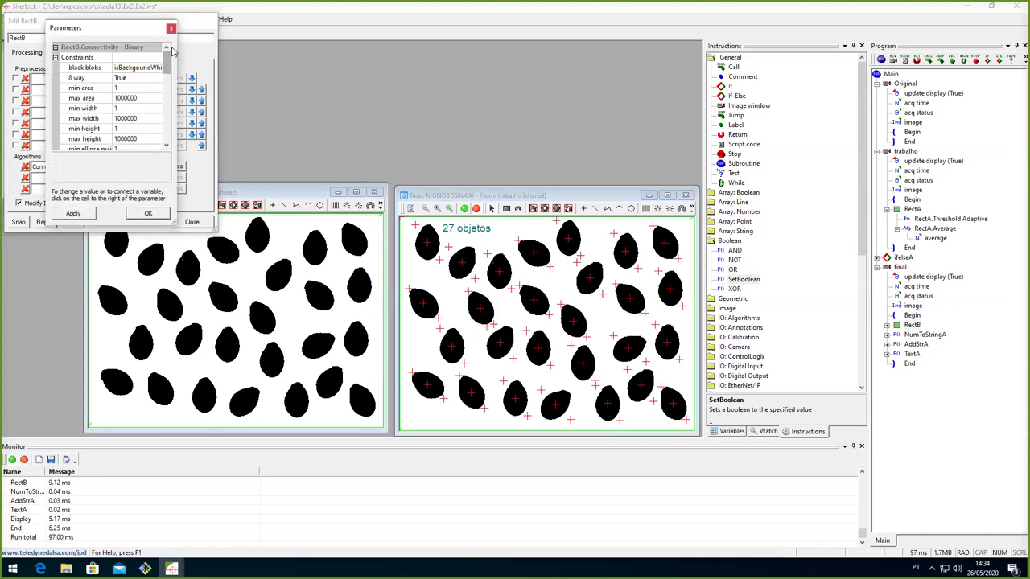
{"action": "left_click_drag", "start_coordinate": [177, 49], "coordinate": [322, 49]}
{"action": "left_click", "coordinate": [296, 71]}
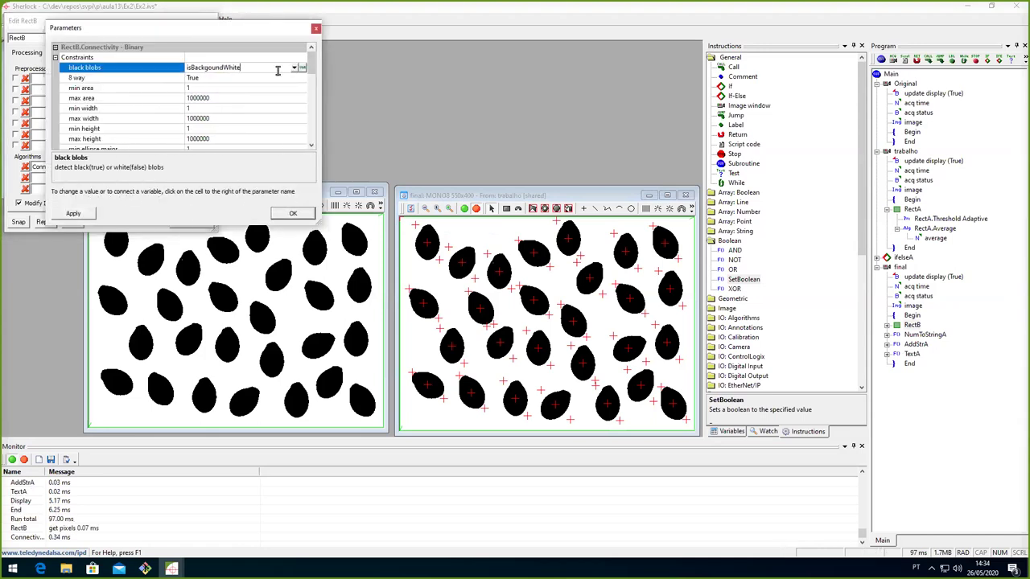
{"action": "left_click", "coordinate": [302, 69]}
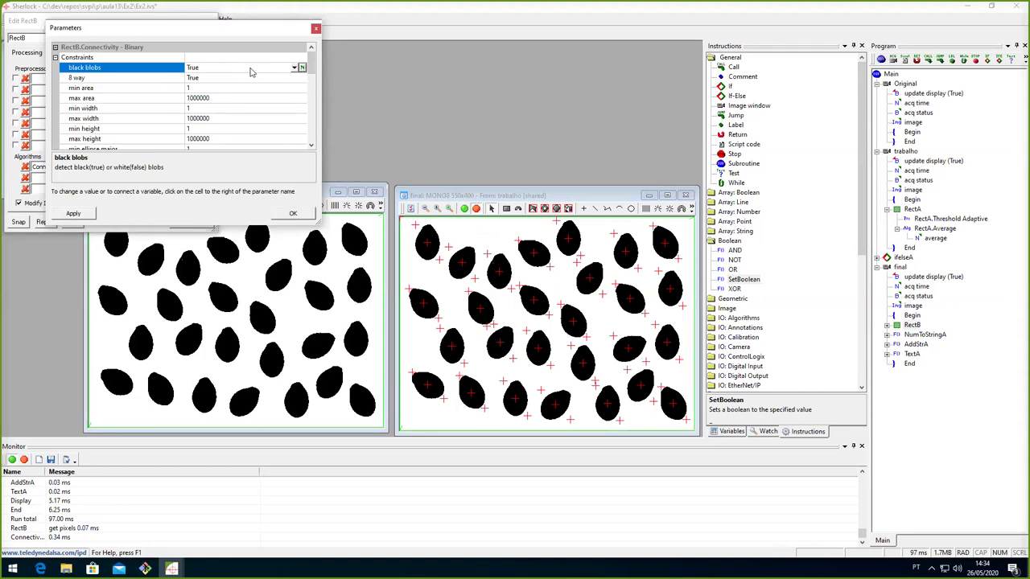
{"action": "left_click", "coordinate": [302, 71]}
{"action": "left_click", "coordinate": [233, 71]}
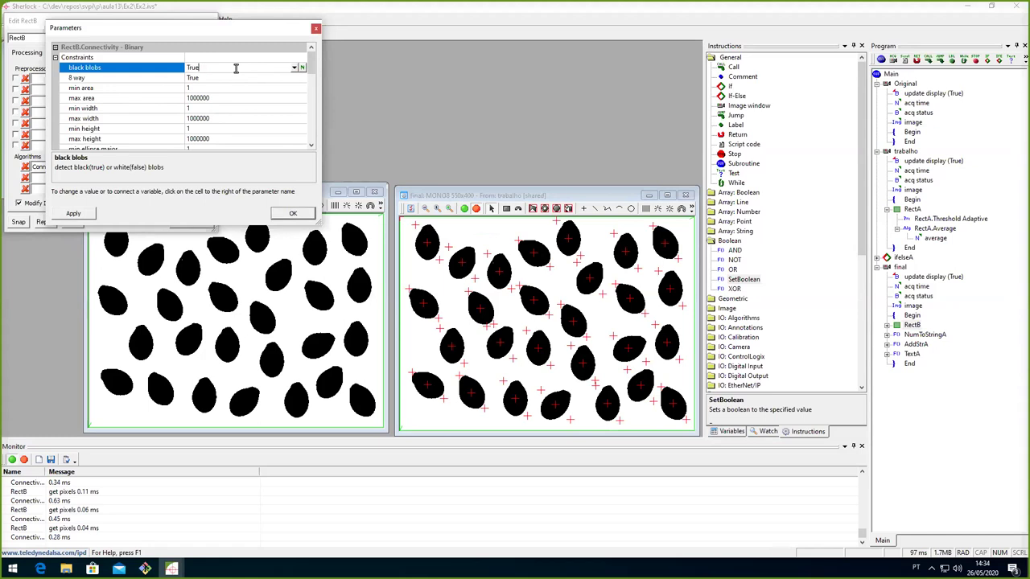
{"action": "left_click", "coordinate": [303, 70]}
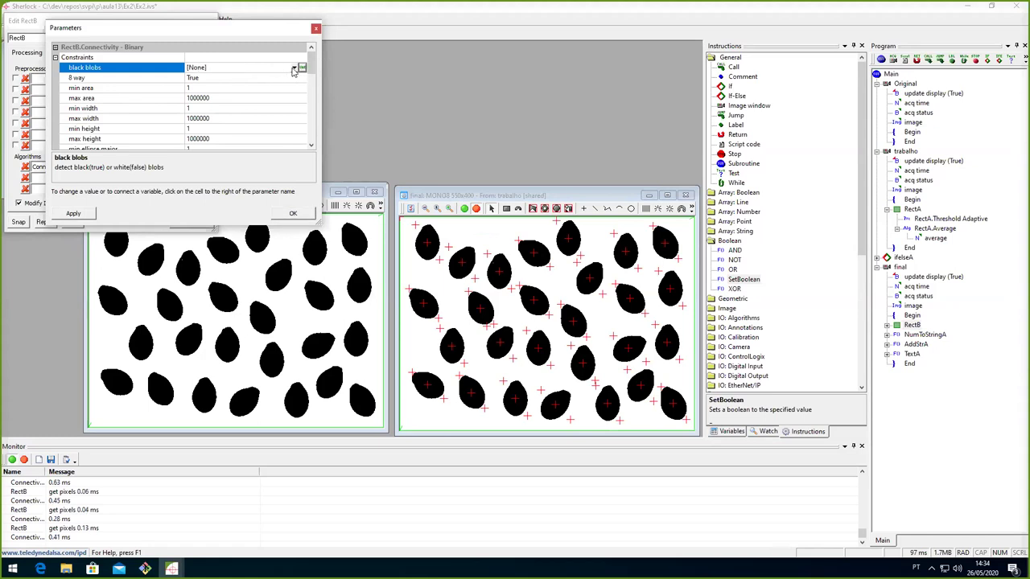
{"action": "left_click", "coordinate": [294, 68]}
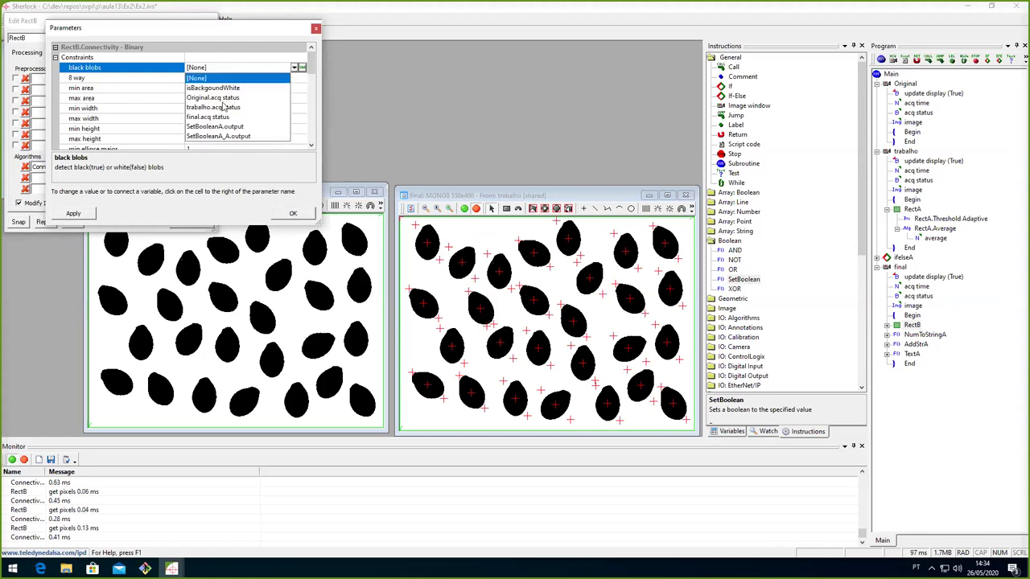
{"action": "left_click", "coordinate": [217, 88]}
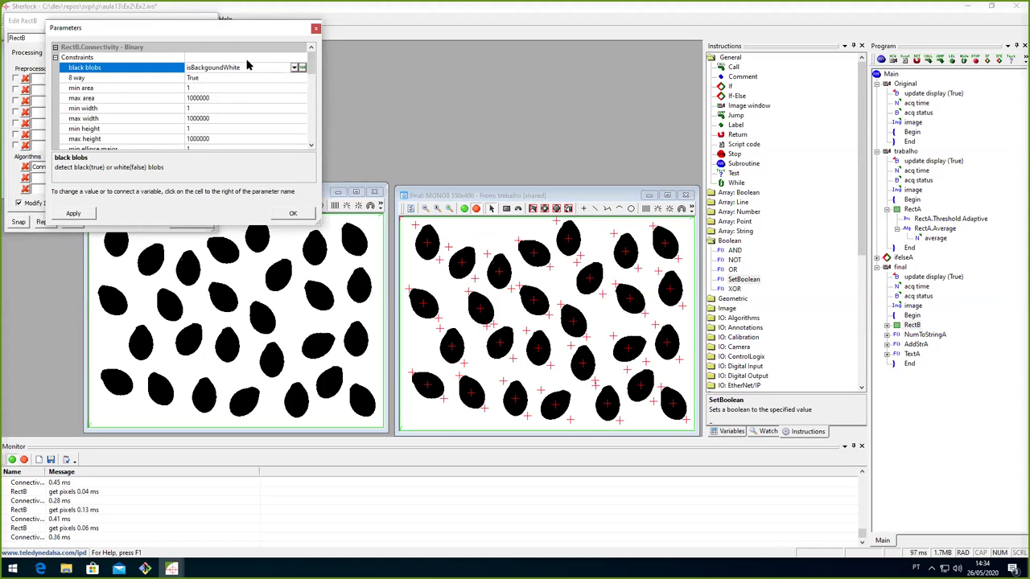
Set the bounding boxes display parameter of RectB's Connectivity - Binary to True, apply it, and finish editing RectB
{"action": "left_click_drag", "start_coordinate": [314, 68], "coordinate": [305, 111]}
{"action": "left_click", "coordinate": [216, 98]}
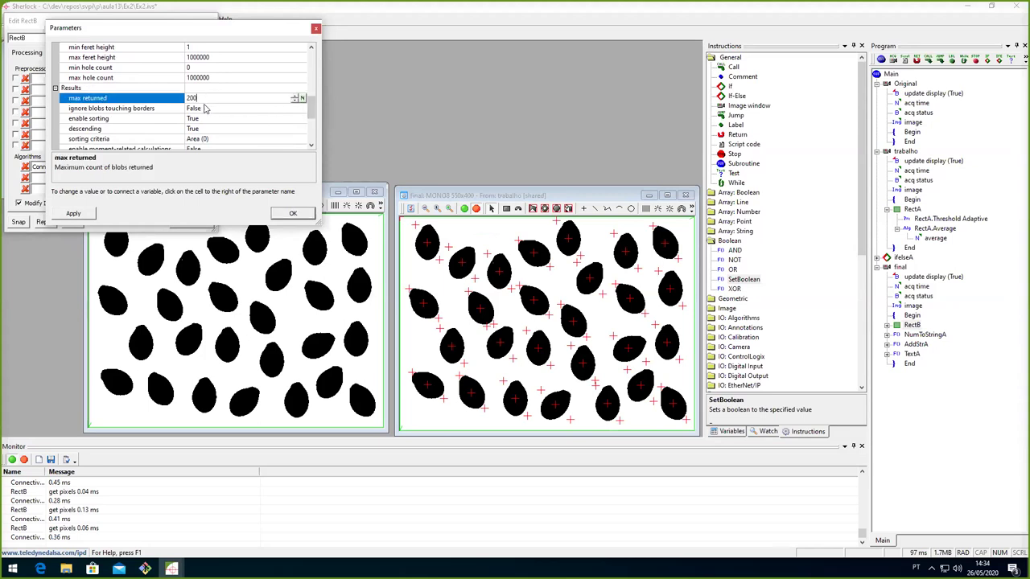
{"action": "left_click_drag", "start_coordinate": [310, 113], "coordinate": [311, 139]}
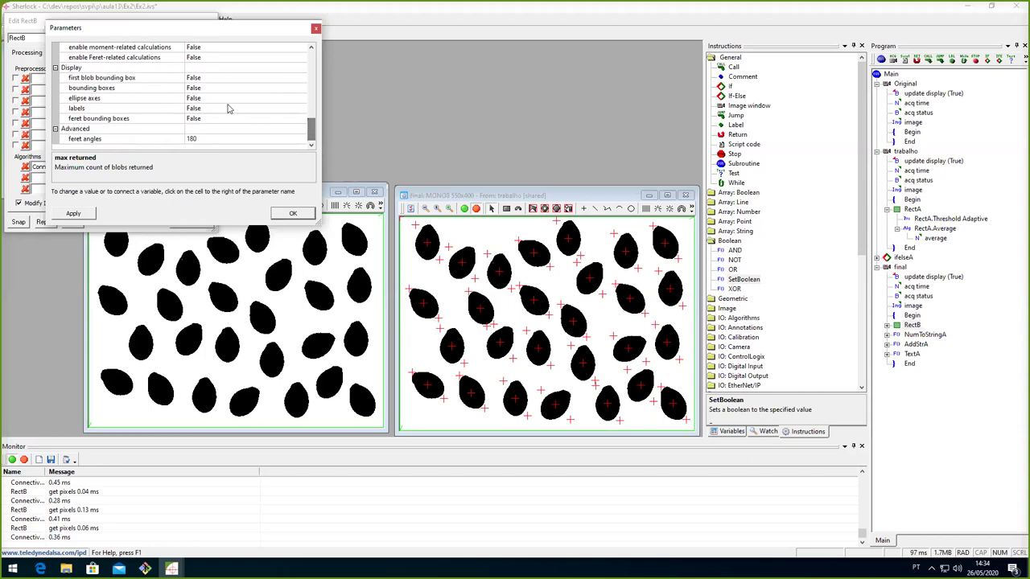
{"action": "double_click", "coordinate": [204, 88]}
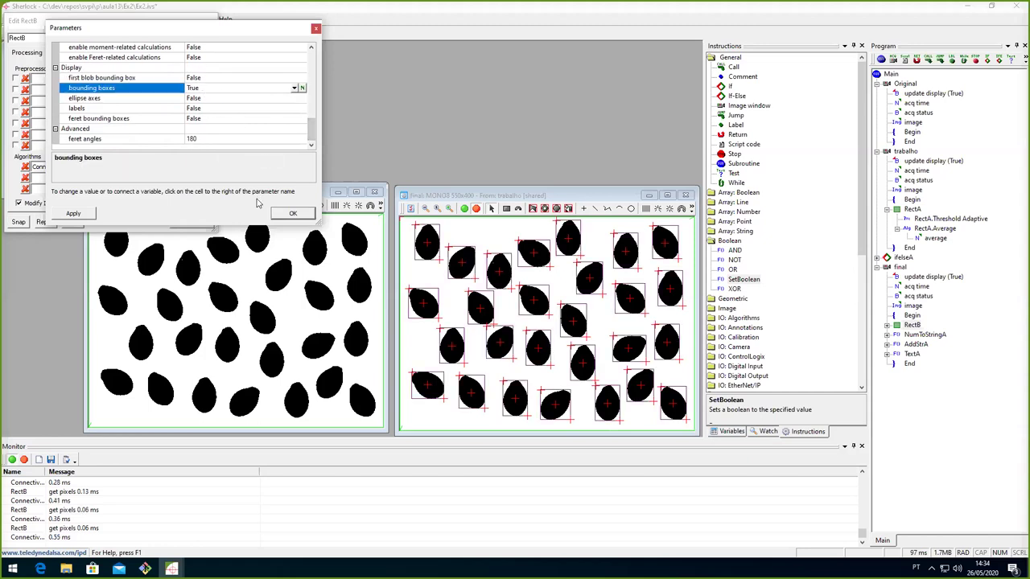
{"action": "left_click", "coordinate": [71, 214]}
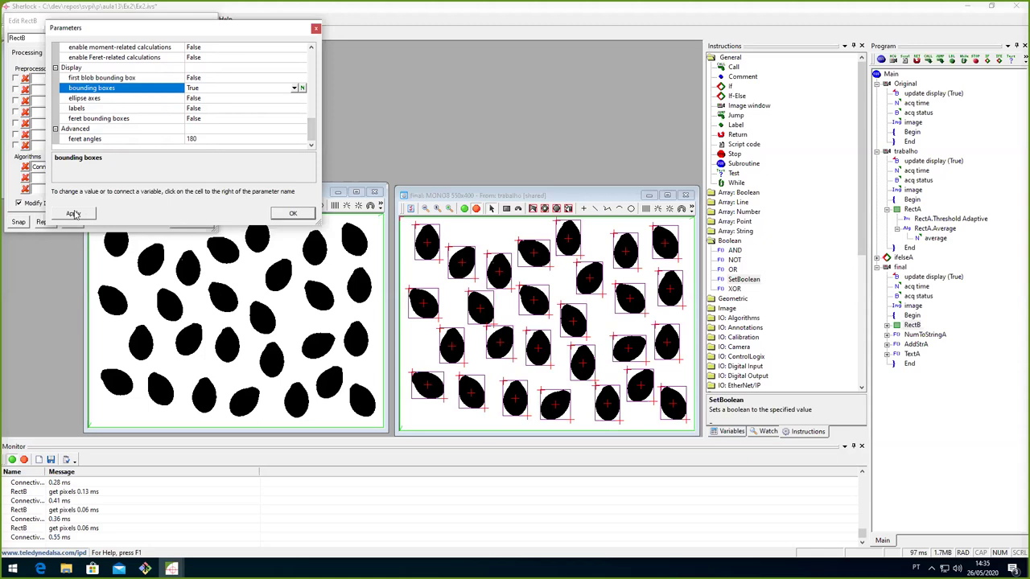
{"action": "left_click", "coordinate": [297, 213]}
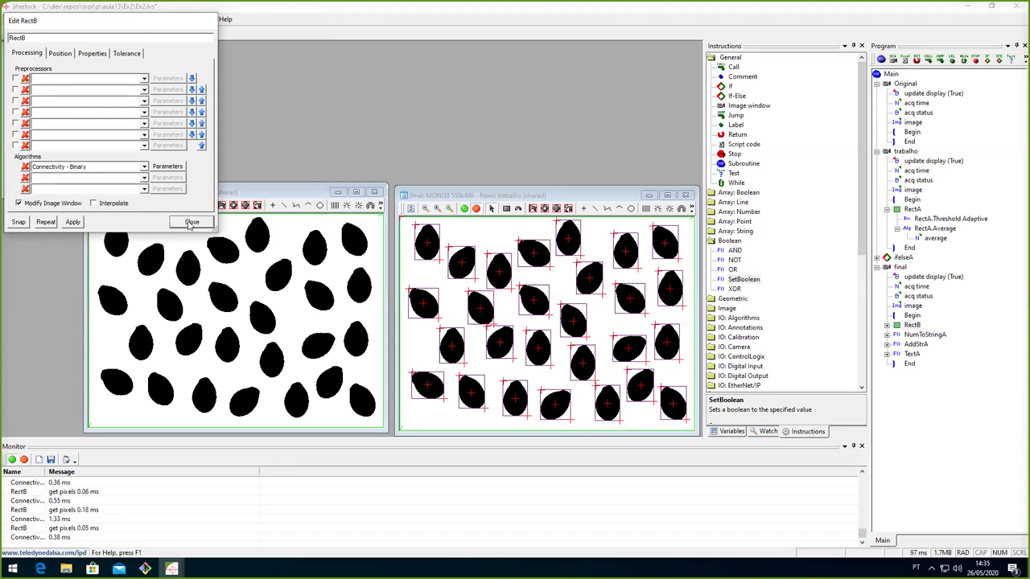
{"action": "left_click", "coordinate": [191, 222]}
Review RectA's preprocessor and algorithm settings in the trabalho window and browse the algorithms available for its second slot
{"action": "double_click", "coordinate": [93, 64]}
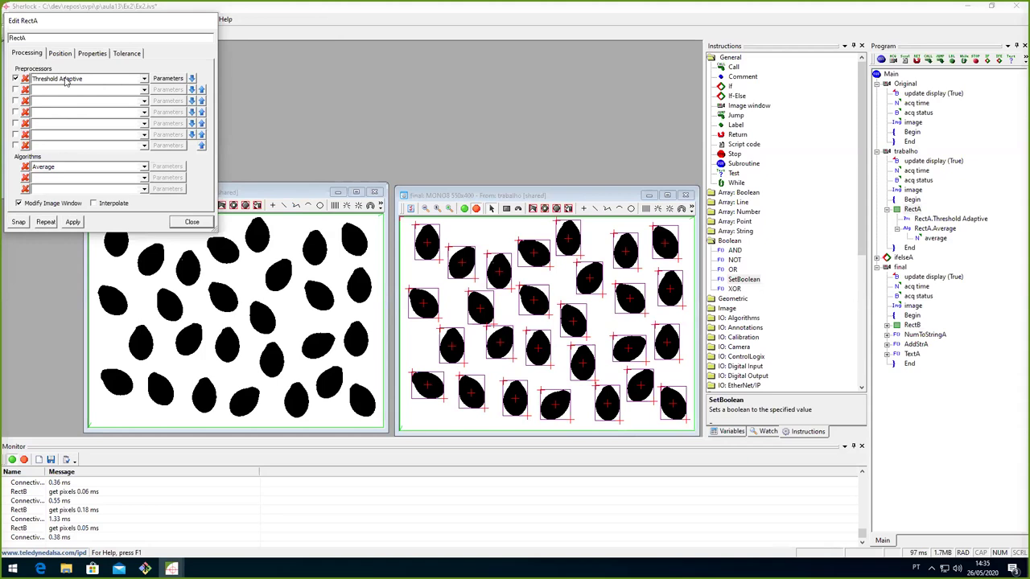
{"action": "left_click", "coordinate": [182, 225]}
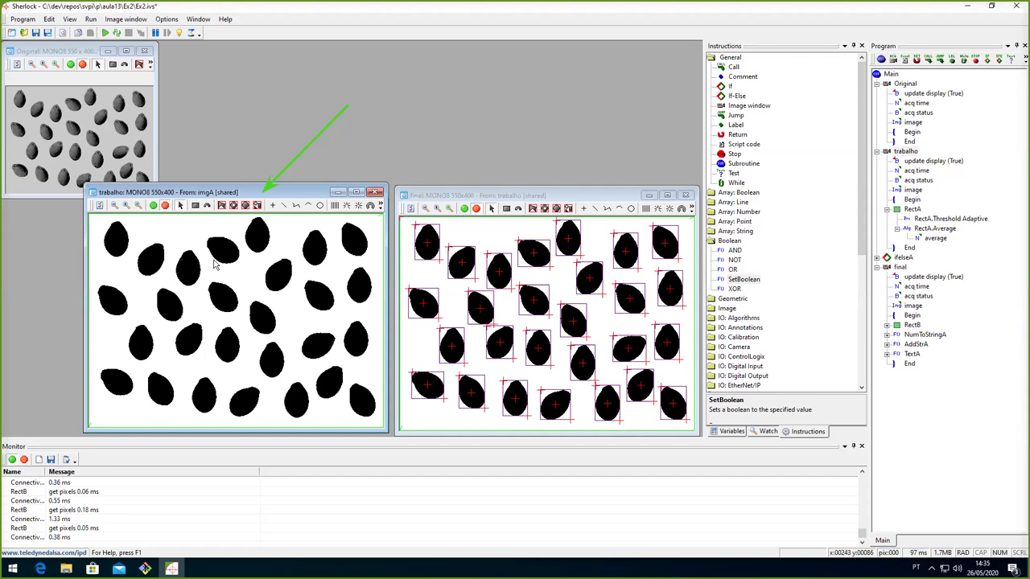
{"action": "double_click", "coordinate": [265, 256]}
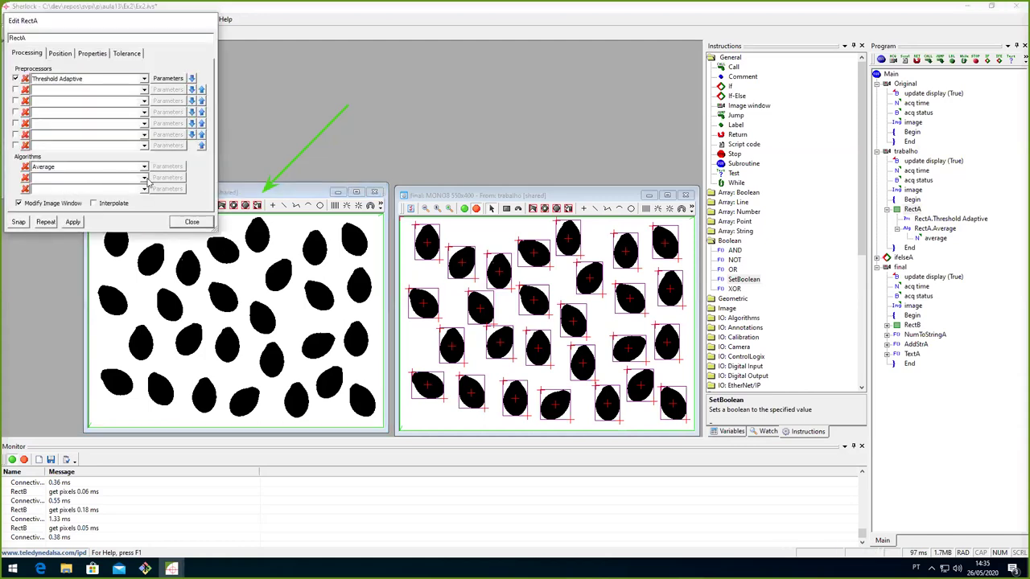
{"action": "left_click", "coordinate": [146, 177]}
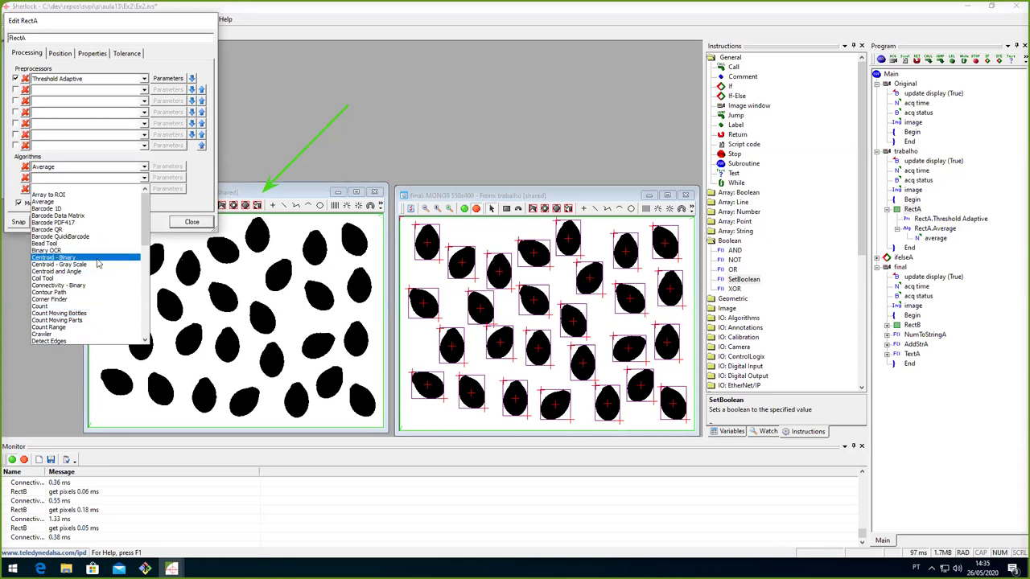
{"action": "left_click", "coordinate": [97, 263]}
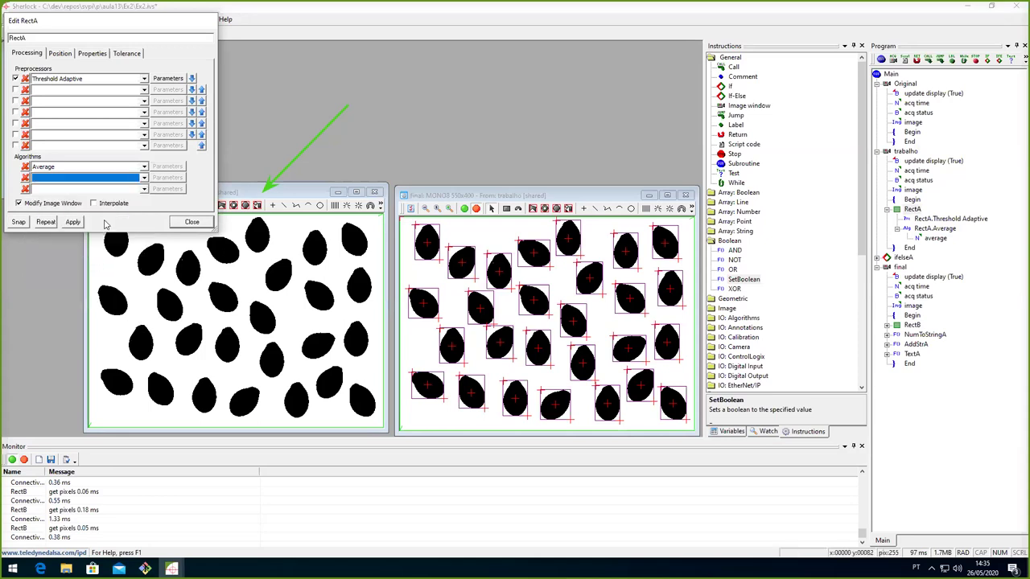
{"action": "left_click", "coordinate": [182, 225]}
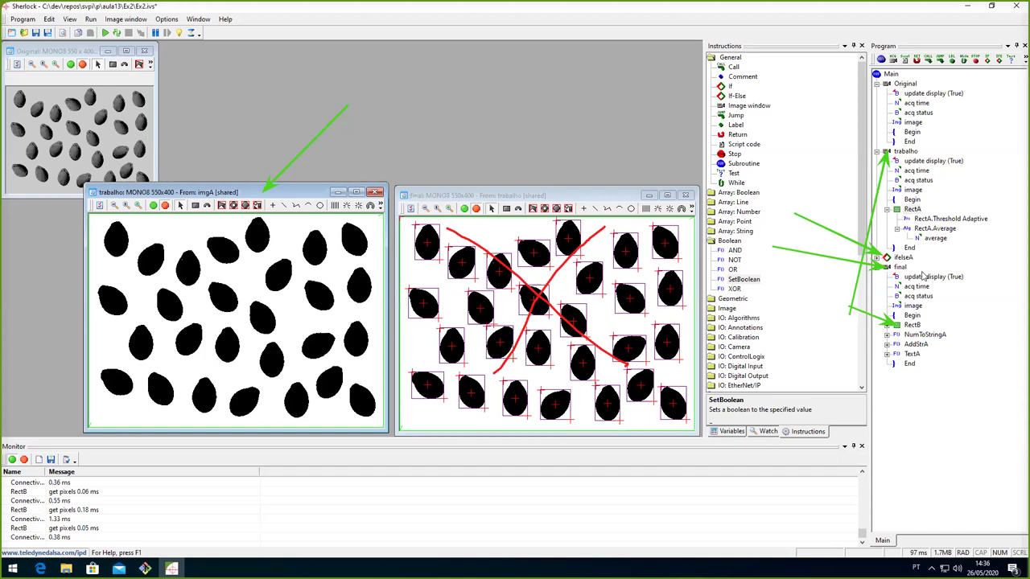
Expand the ifelseA block in the program tree to examine its If and Else branches
{"action": "mouse_move", "coordinate": [904, 256]}
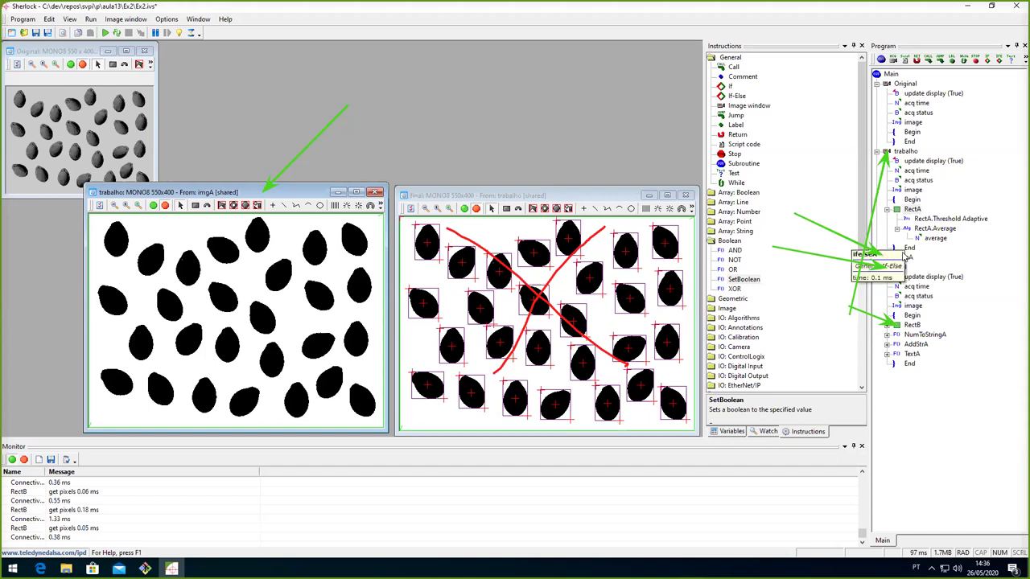
{"action": "key", "text": "Escape"}
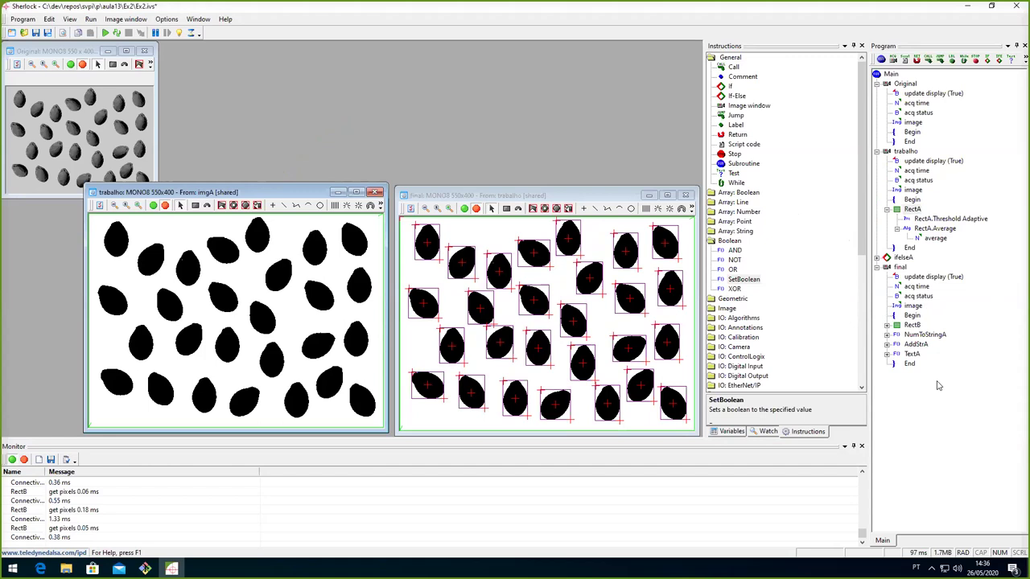
{"action": "left_click", "coordinate": [882, 259]}
{"action": "left_click", "coordinate": [878, 259]}
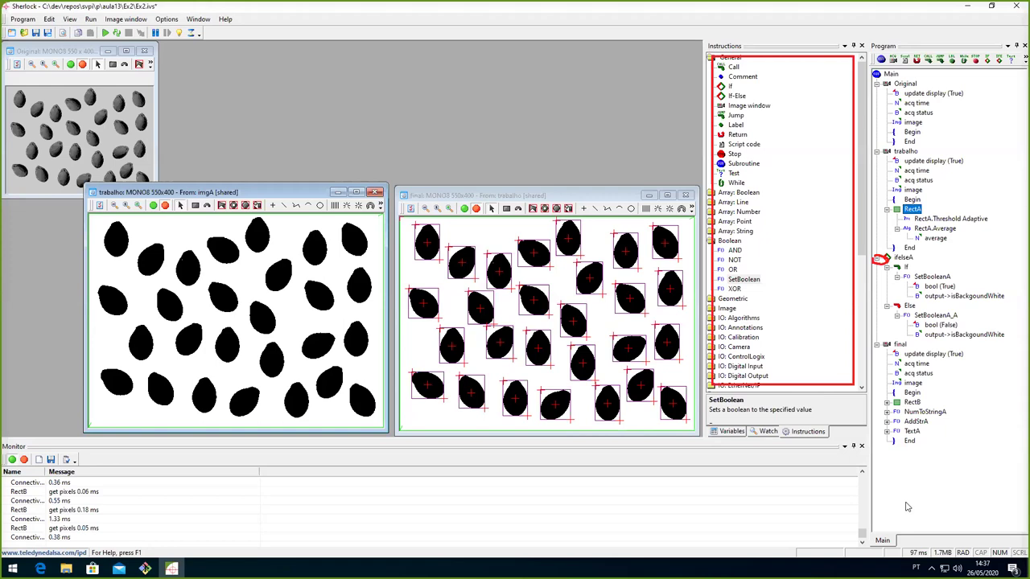
{"action": "key", "text": "XF86AudioRaiseVolume"}
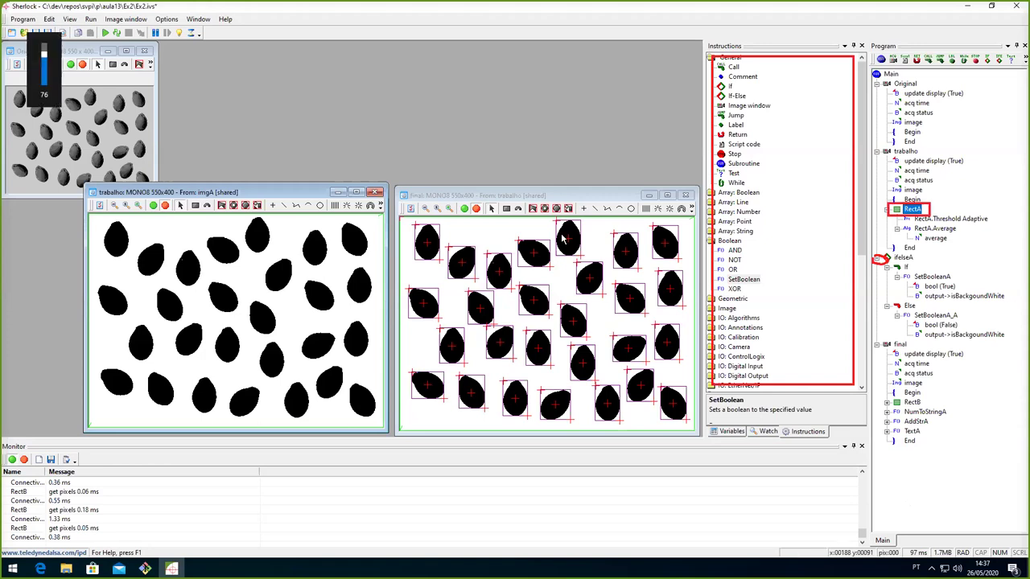
{"action": "key", "text": "Escape"}
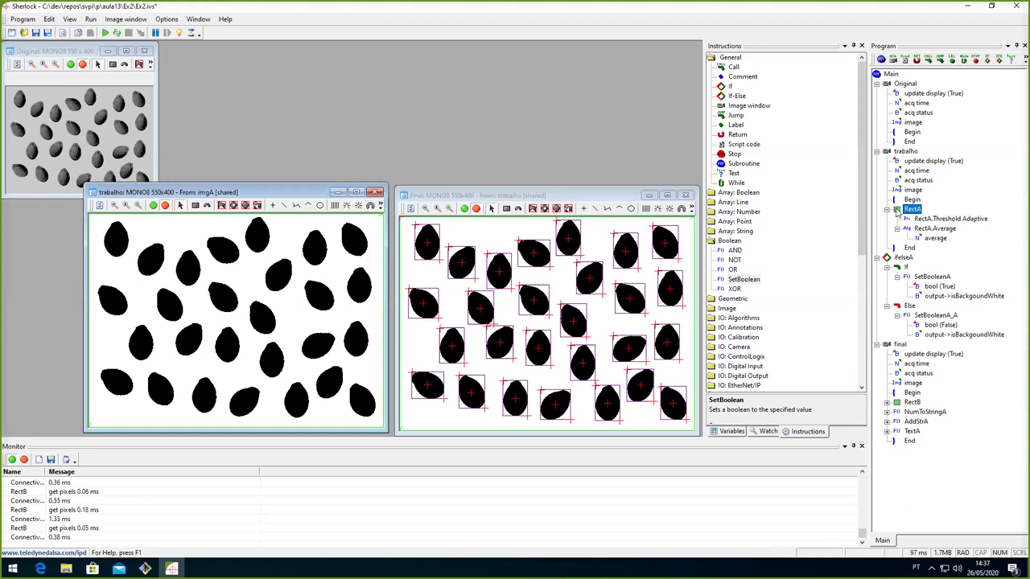
Try Invert as RectA's second preprocessor after Threshold Adaptive, remove it again, and finish editing RectA
{"action": "double_click", "coordinate": [895, 211]}
{"action": "double_click", "coordinate": [910, 209]}
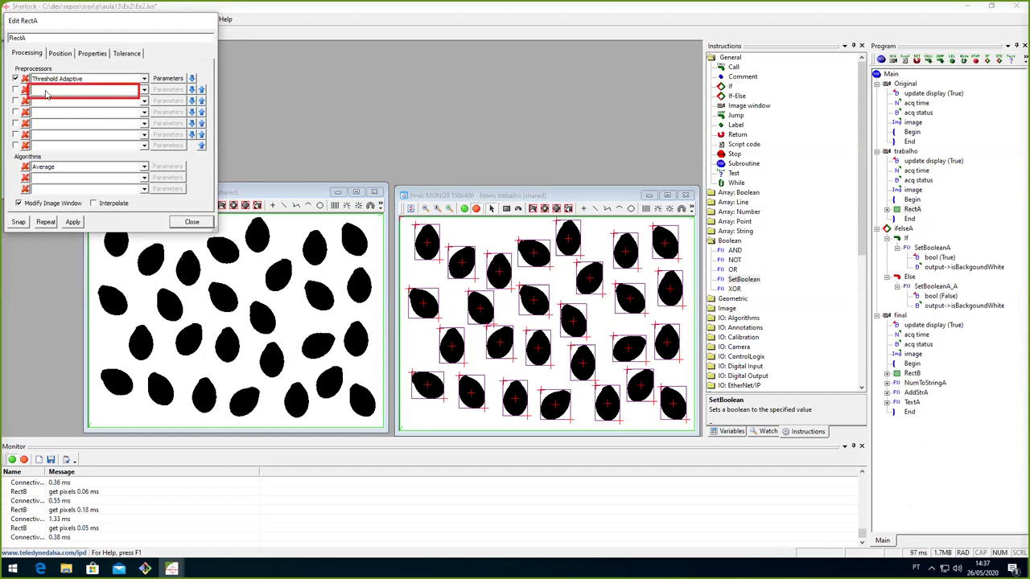
{"action": "left_click", "coordinate": [86, 94]}
{"action": "key", "text": "i"}
{"action": "key", "text": "Return"}
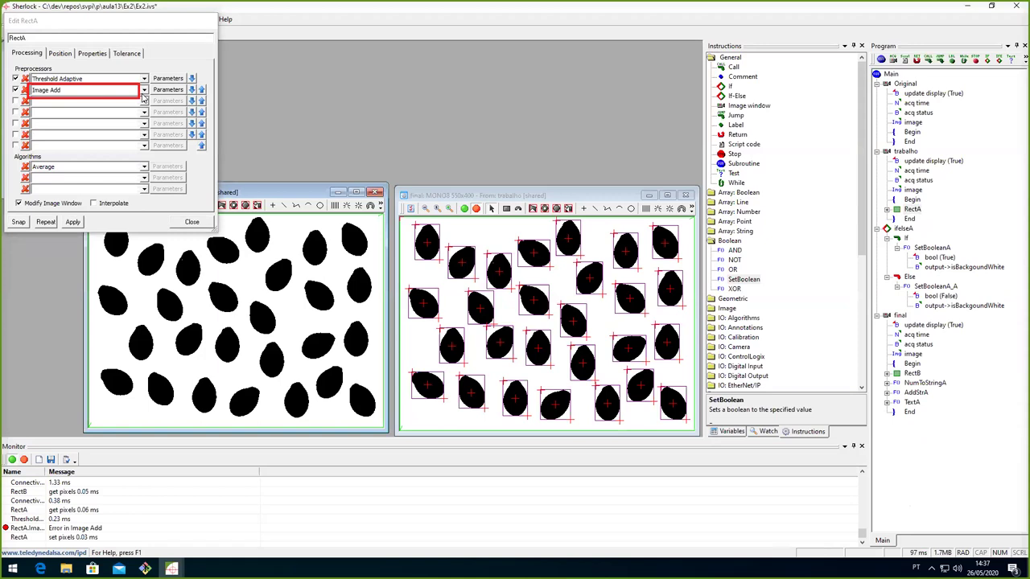
{"action": "left_click", "coordinate": [142, 94]}
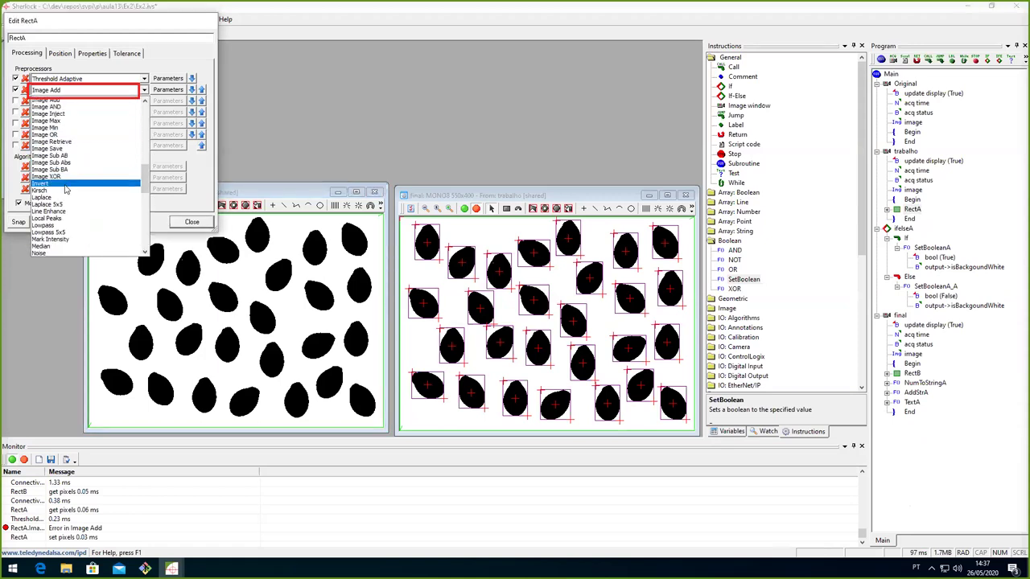
{"action": "left_click", "coordinate": [66, 190]}
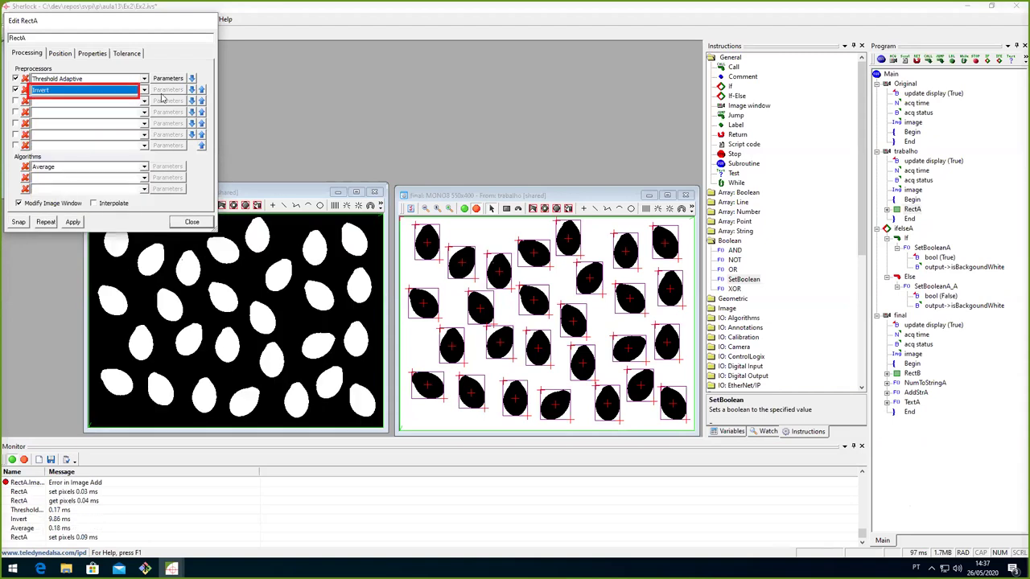
{"action": "left_click", "coordinate": [25, 90]}
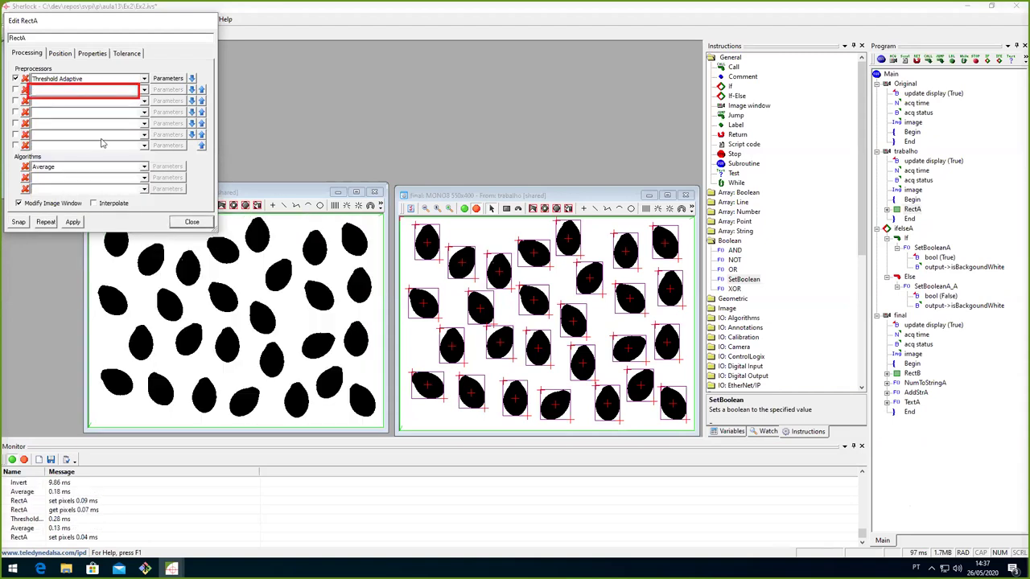
{"action": "left_click", "coordinate": [191, 222]}
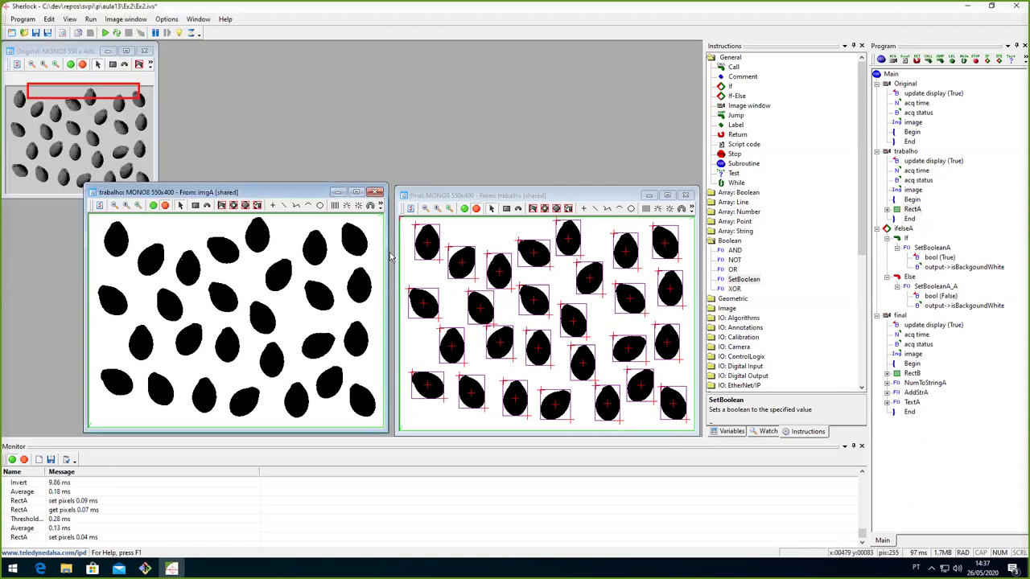
Set the invert parameter of RectA's Threshold Adaptive preprocessor to True and finish editing RectA in the trabalho window
{"action": "left_click_drag", "start_coordinate": [293, 194], "coordinate": [298, 200]}
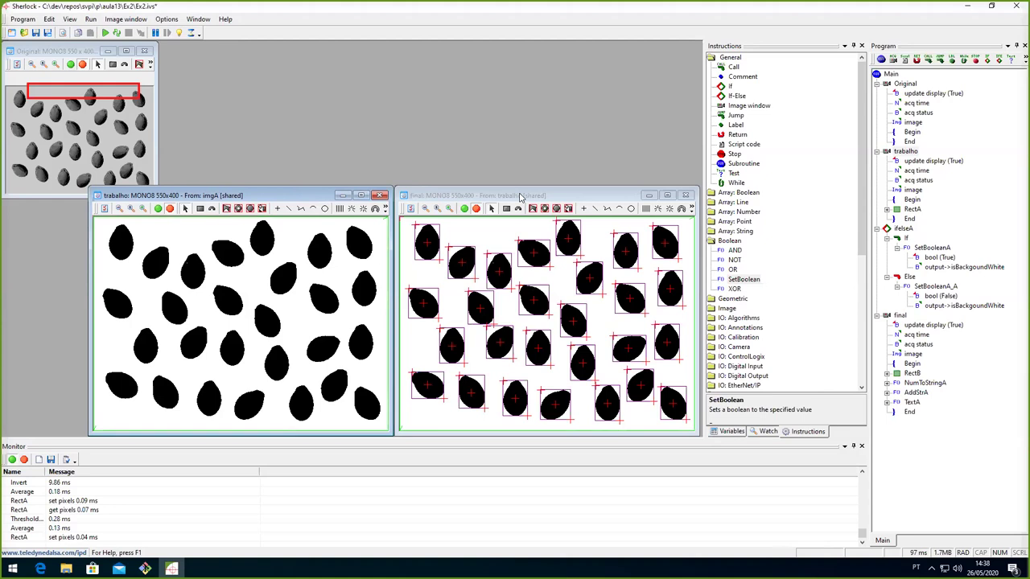
{"action": "double_click", "coordinate": [203, 322]}
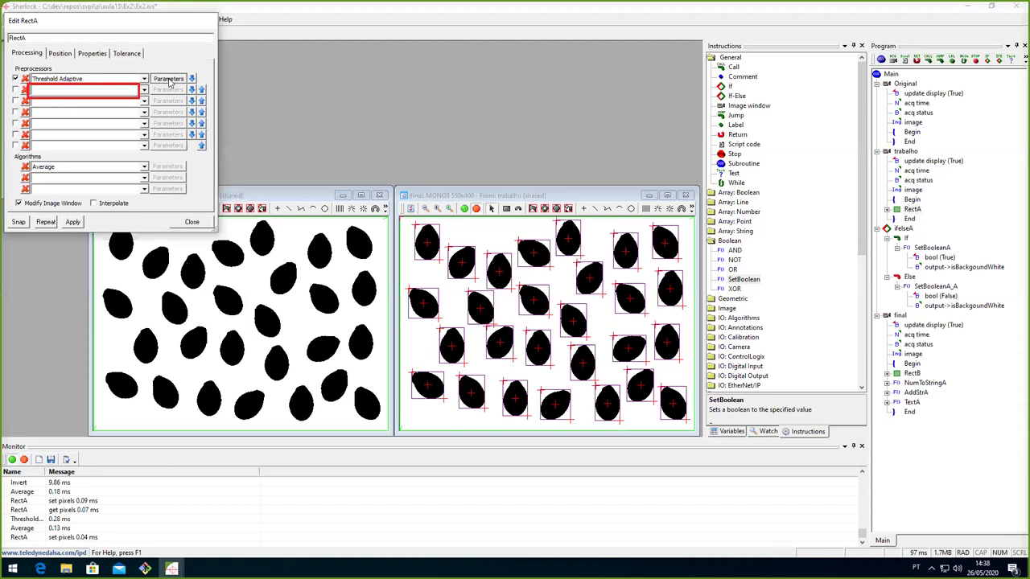
{"action": "left_click", "coordinate": [169, 79]}
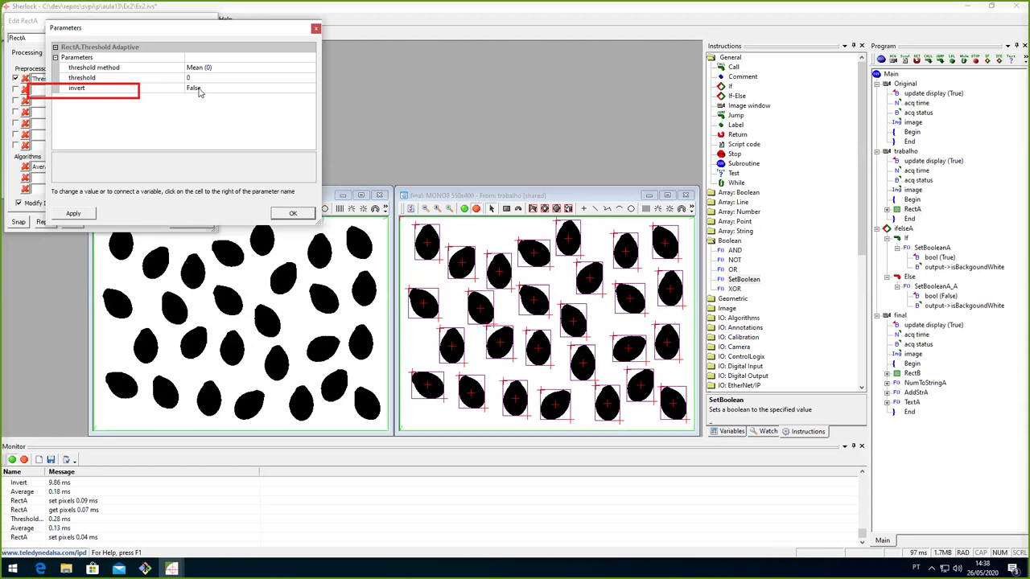
{"action": "double_click", "coordinate": [200, 90]}
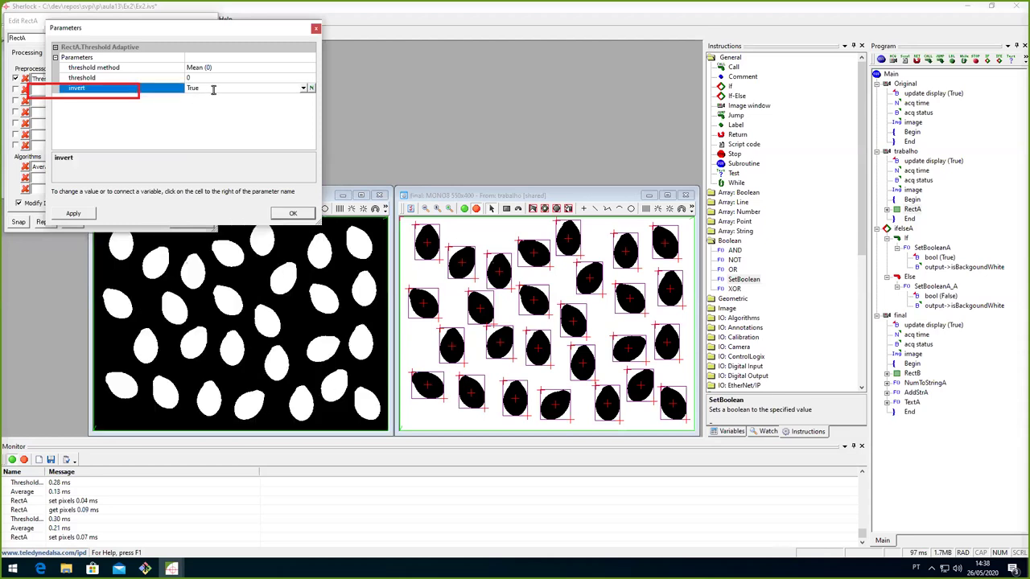
{"action": "double_click", "coordinate": [213, 90]}
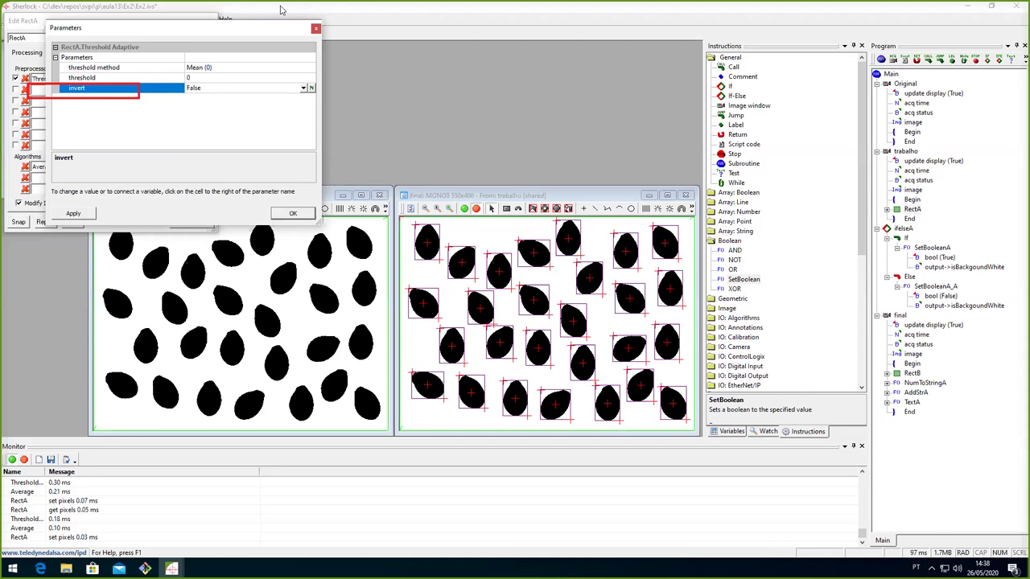
{"action": "double_click", "coordinate": [205, 90]}
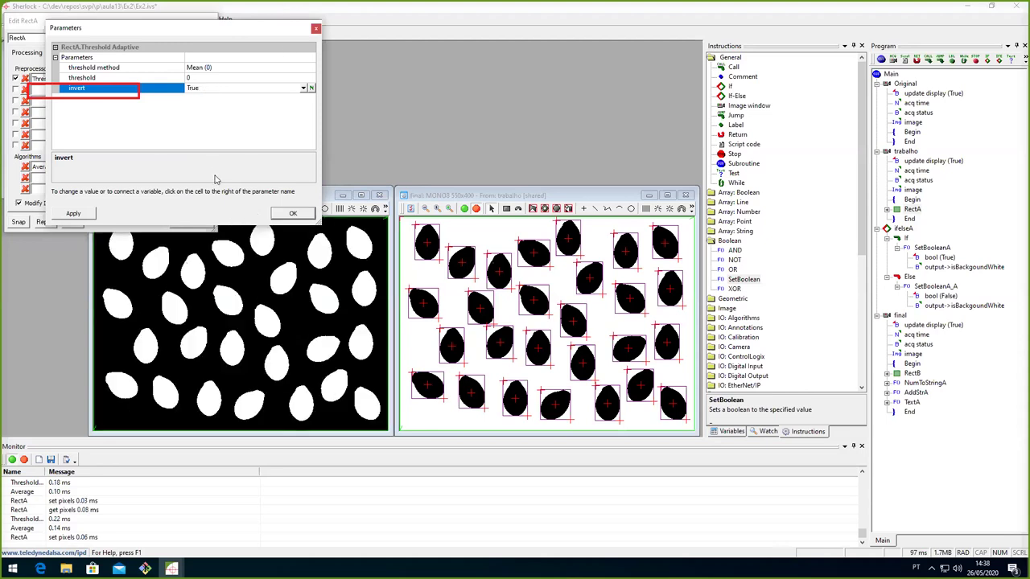
{"action": "left_click", "coordinate": [317, 29]}
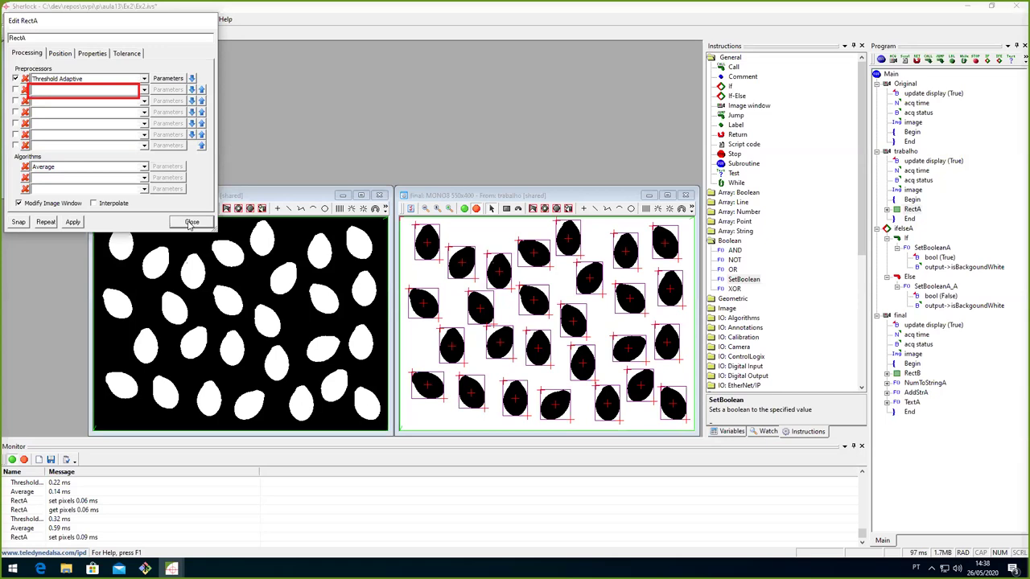
{"action": "left_click", "coordinate": [190, 223]}
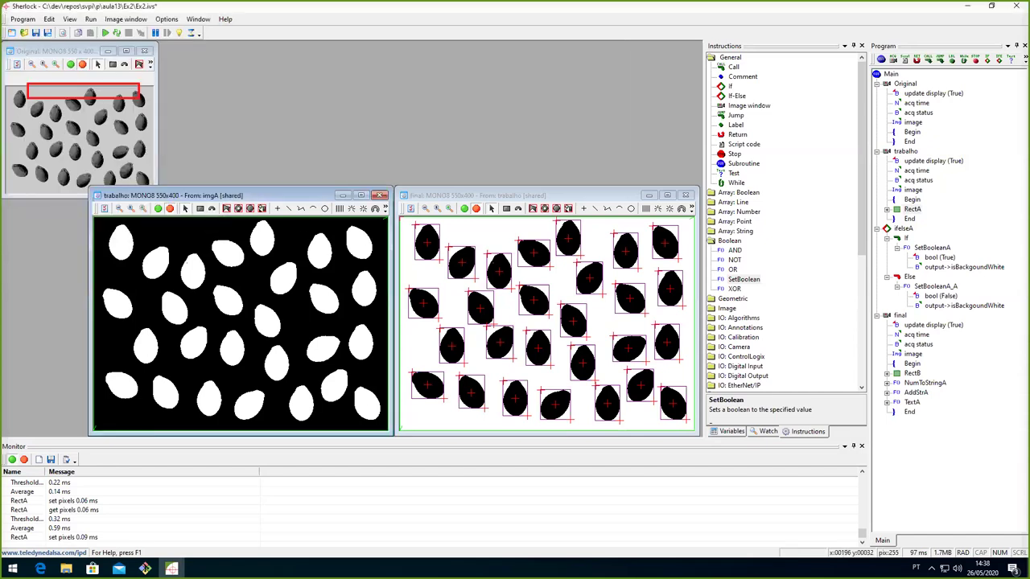
Collapse ifelseA and expand NumToStringA, AddStrA and TextA in the final block to examine their inputs and outputs
{"action": "left_click", "coordinate": [876, 230]}
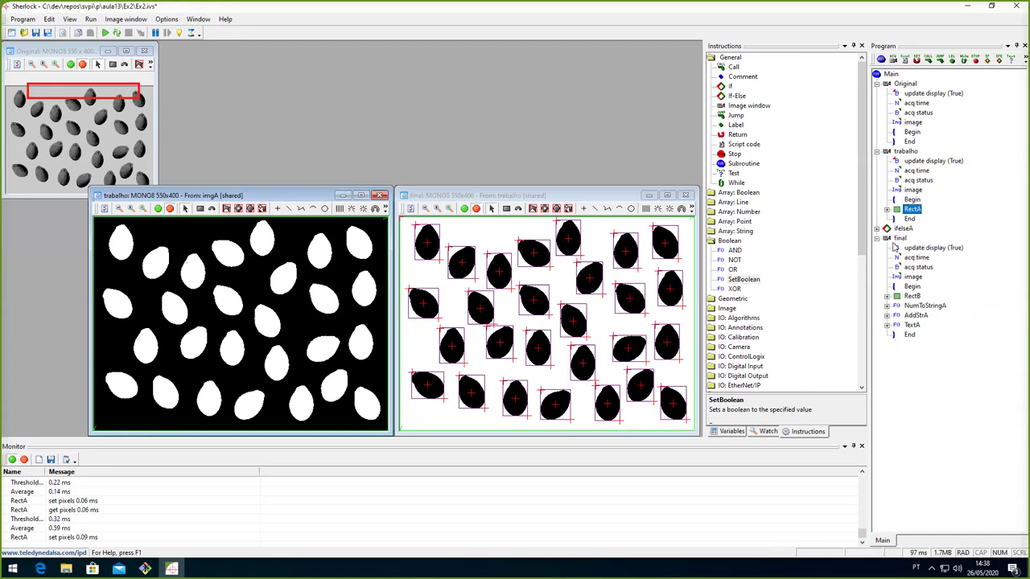
{"action": "left_click", "coordinate": [898, 238]}
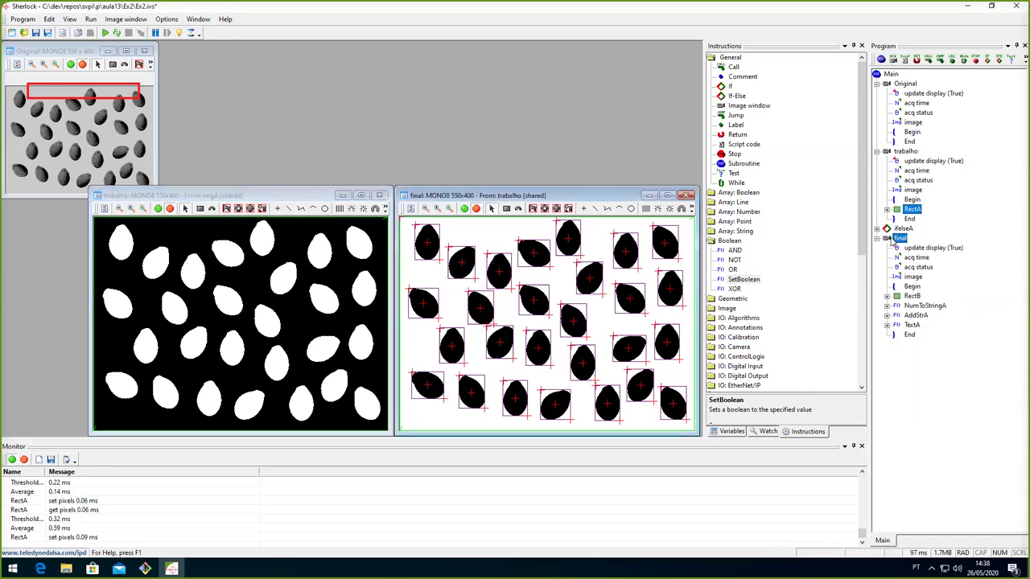
{"action": "left_click", "coordinate": [886, 296]}
{"action": "left_click", "coordinate": [887, 277]}
{"action": "left_click", "coordinate": [911, 296]}
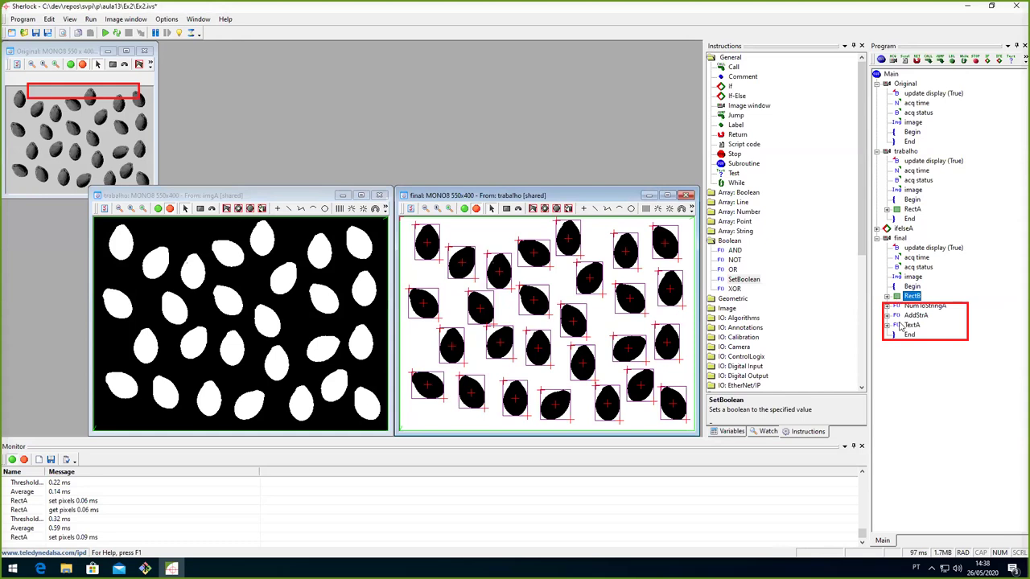
{"action": "left_click", "coordinate": [887, 307]}
{"action": "left_click", "coordinate": [887, 344]}
{"action": "left_click", "coordinate": [887, 383]}
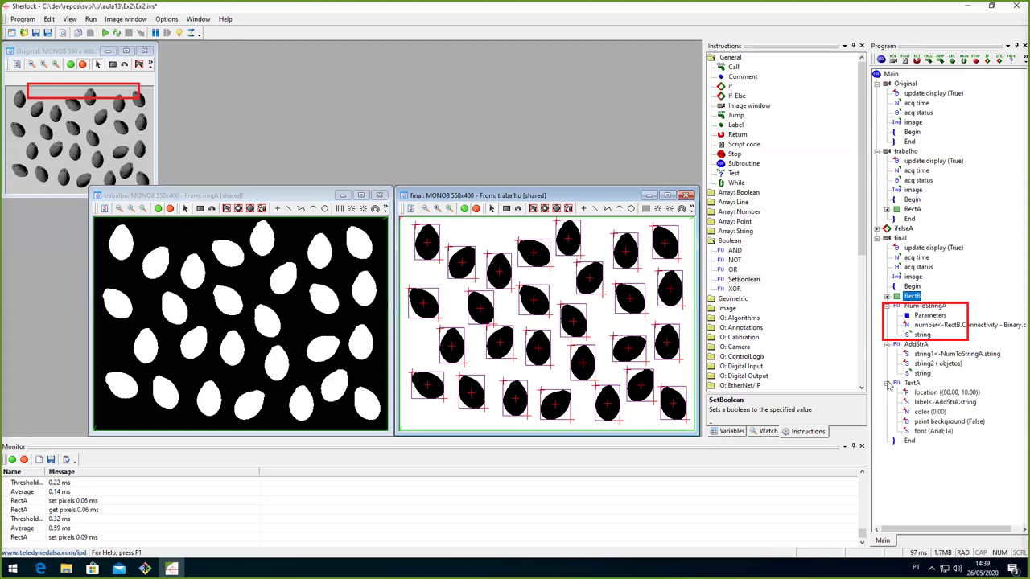
Review NumToStringA's parameters, including the number of digits and decimal point digits, without changing them
{"action": "left_click", "coordinate": [925, 307]}
{"action": "left_click", "coordinate": [918, 459]}
{"action": "left_click", "coordinate": [925, 308]}
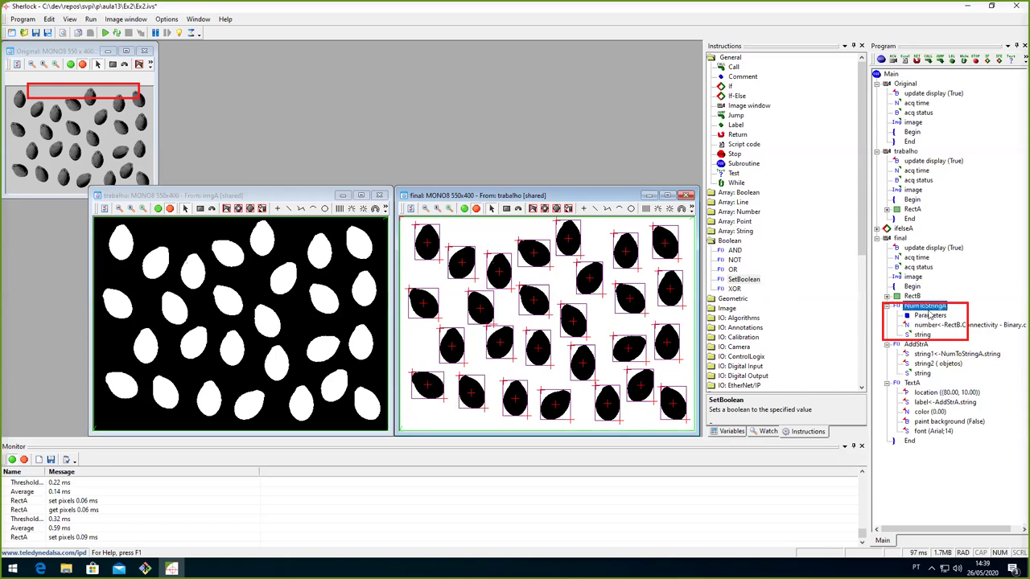
{"action": "double_click", "coordinate": [929, 315]}
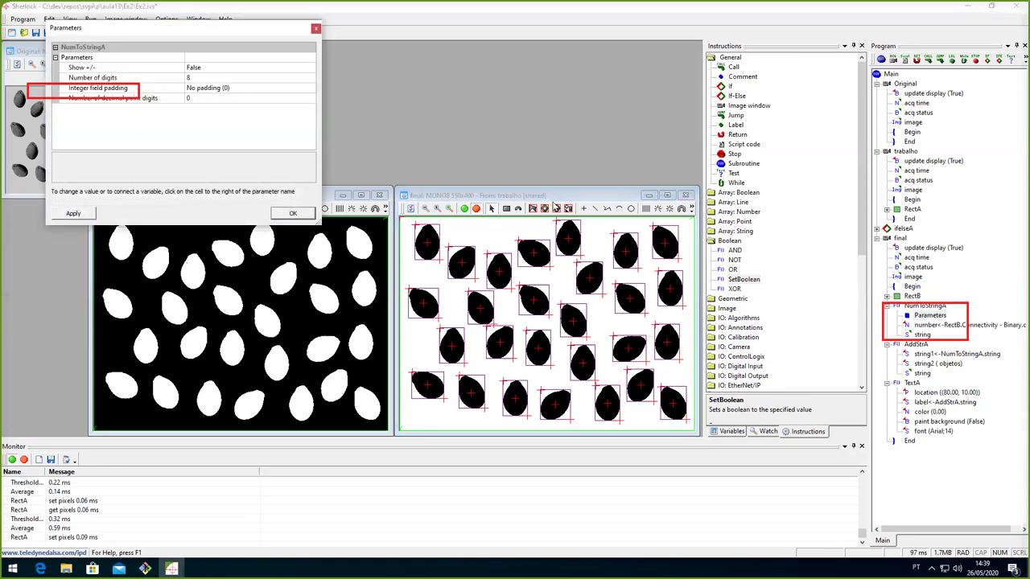
{"action": "left_click", "coordinate": [216, 98]}
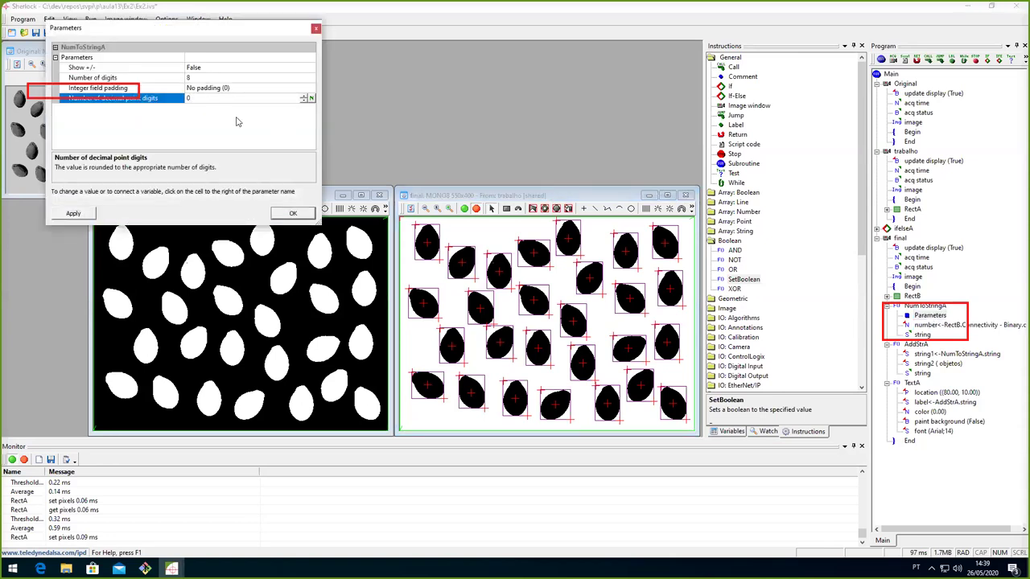
{"action": "left_click", "coordinate": [202, 78]}
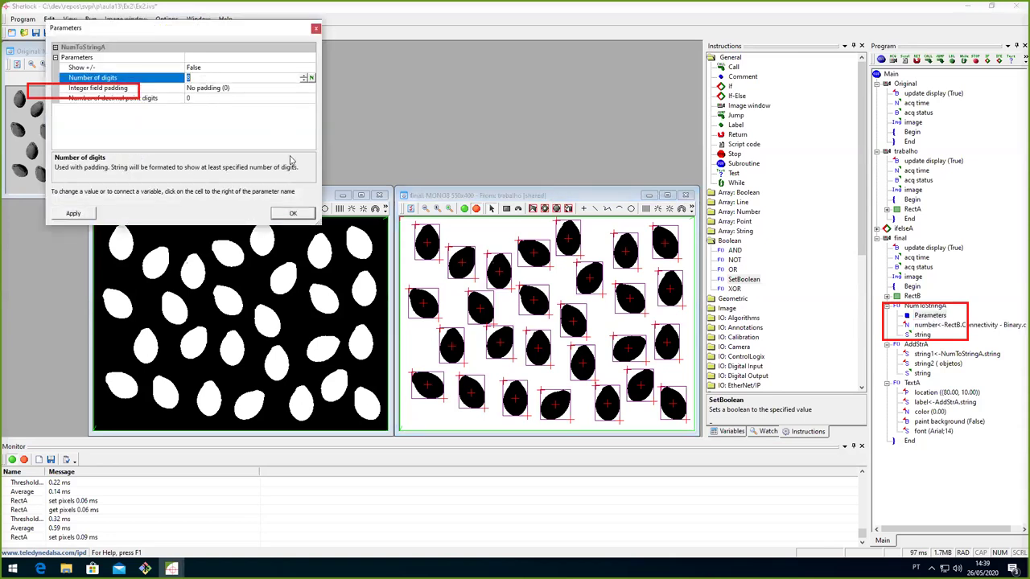
{"action": "left_click", "coordinate": [315, 30]}
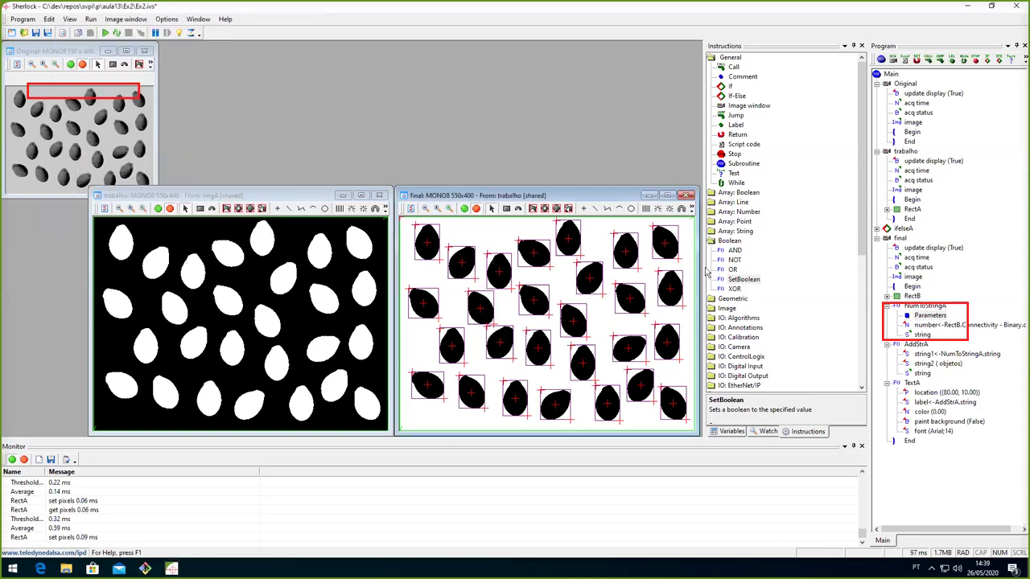
Examine the AddStrA formula description and its string1, string2 and output string entries
{"action": "double_click", "coordinate": [918, 344]}
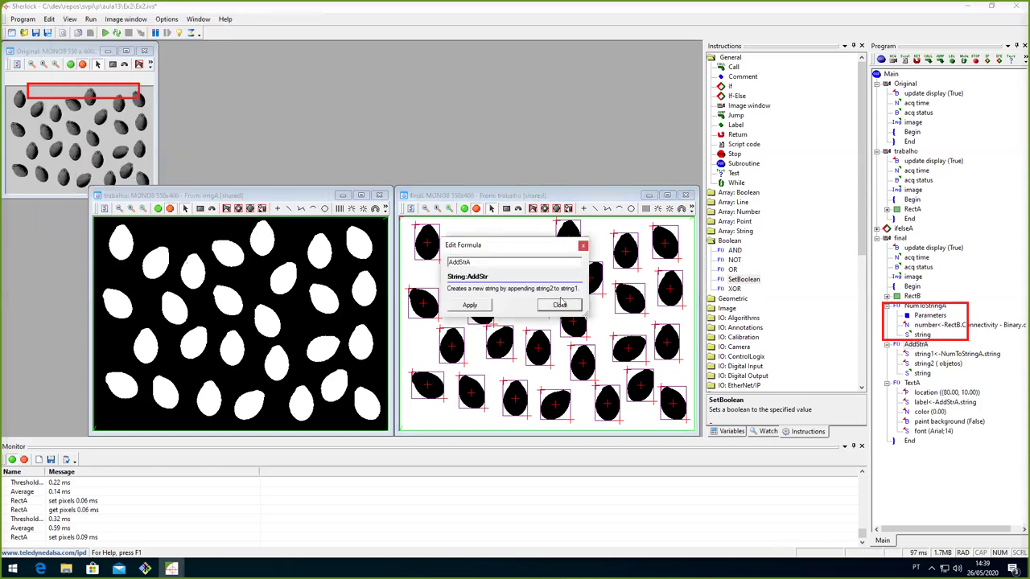
{"action": "left_click", "coordinate": [583, 246]}
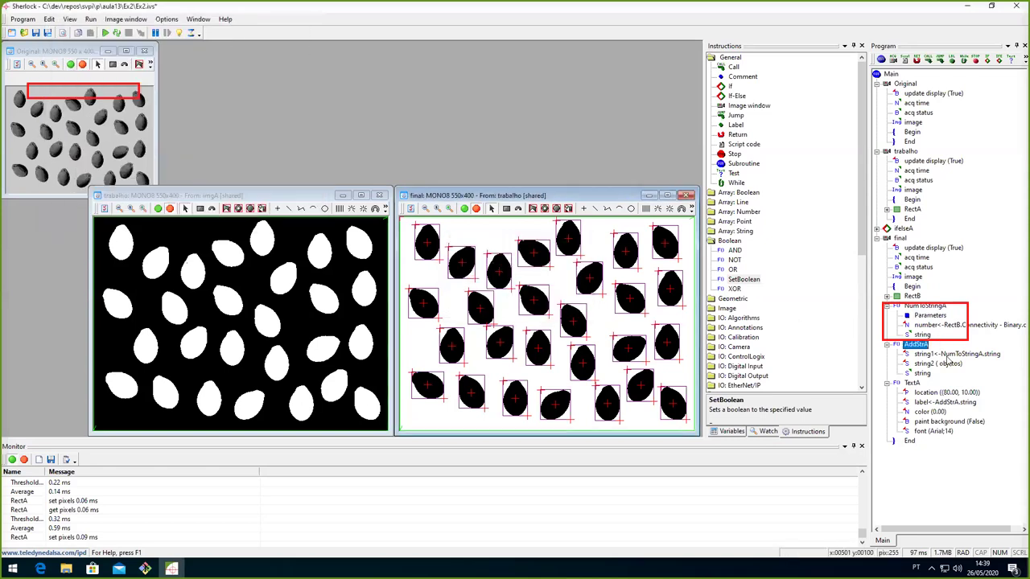
{"action": "left_click", "coordinate": [931, 356]}
{"action": "left_click", "coordinate": [933, 364]}
{"action": "left_click", "coordinate": [930, 374]}
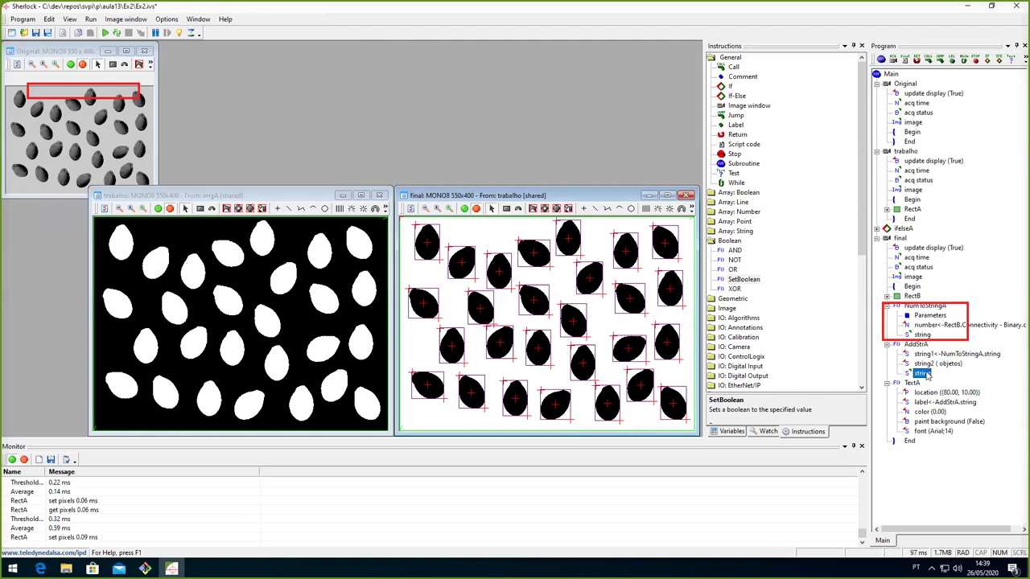
{"action": "left_click", "coordinate": [922, 345]}
Browse the String instruction category and read the description of CreateStrInf
{"action": "scroll", "coordinate": [729, 252], "scroll_direction": "down", "scroll_amount": 8}
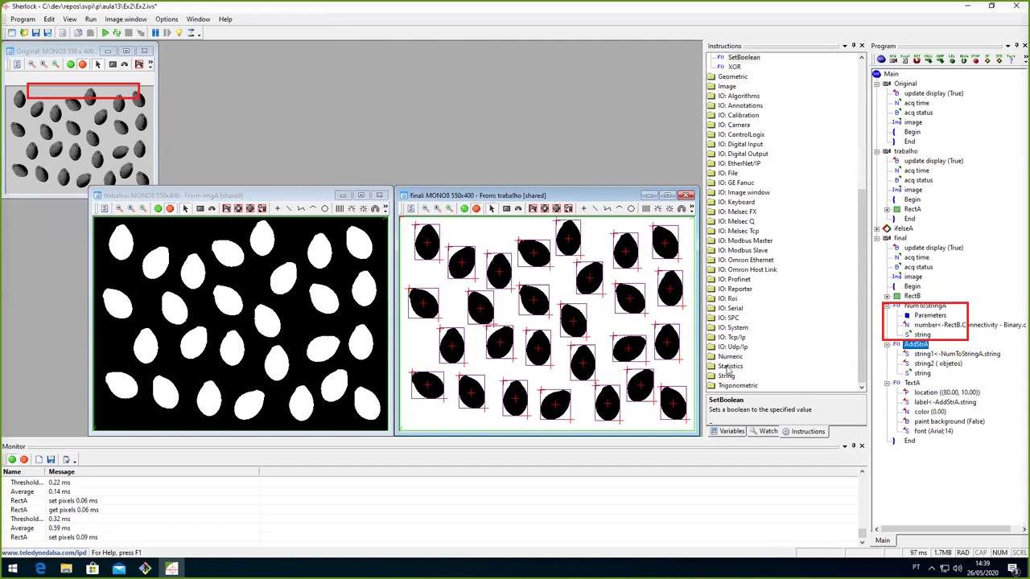
{"action": "double_click", "coordinate": [727, 376]}
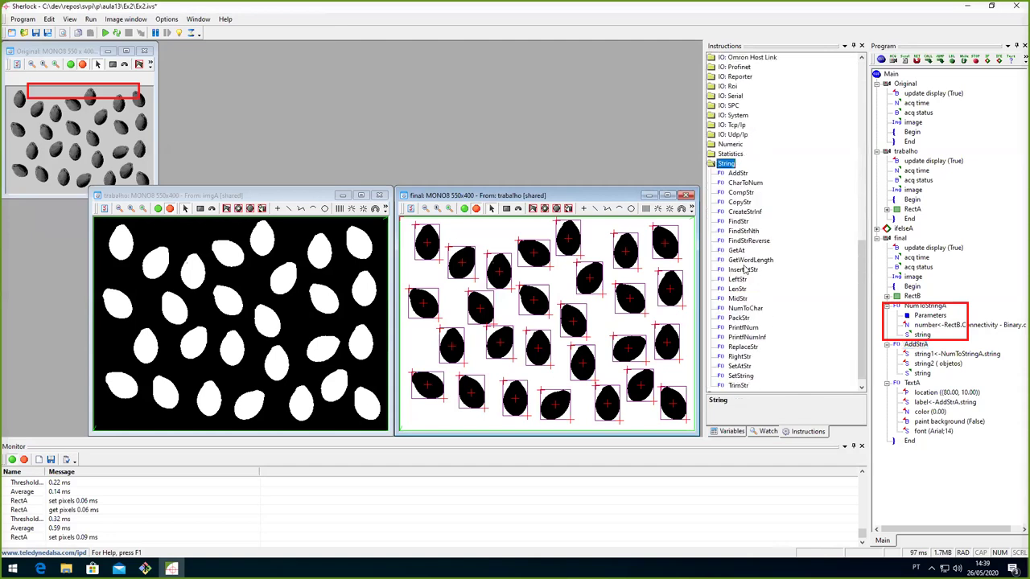
{"action": "scroll", "coordinate": [750, 339], "scroll_direction": "down", "scroll_amount": 1}
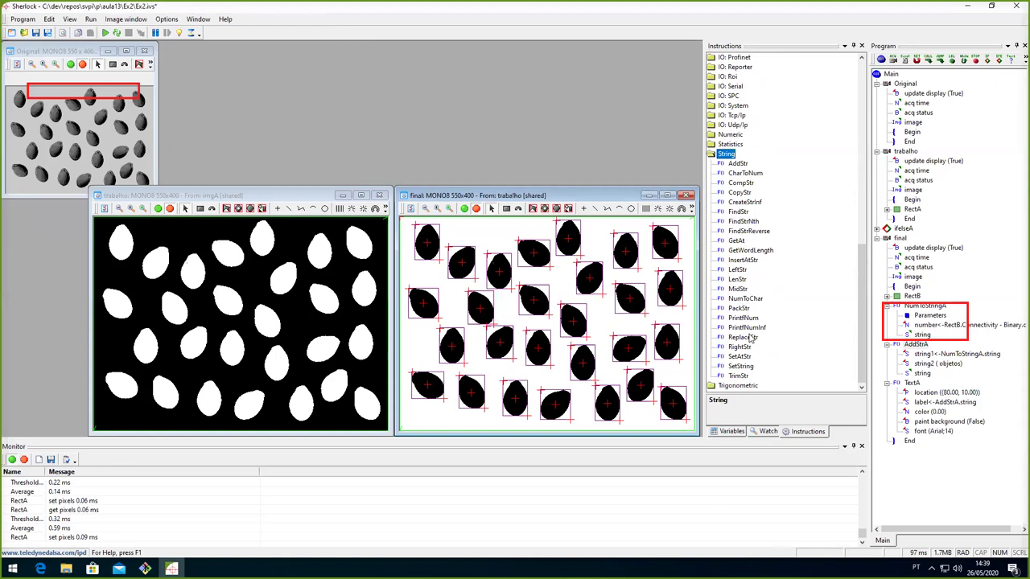
{"action": "left_click", "coordinate": [742, 204]}
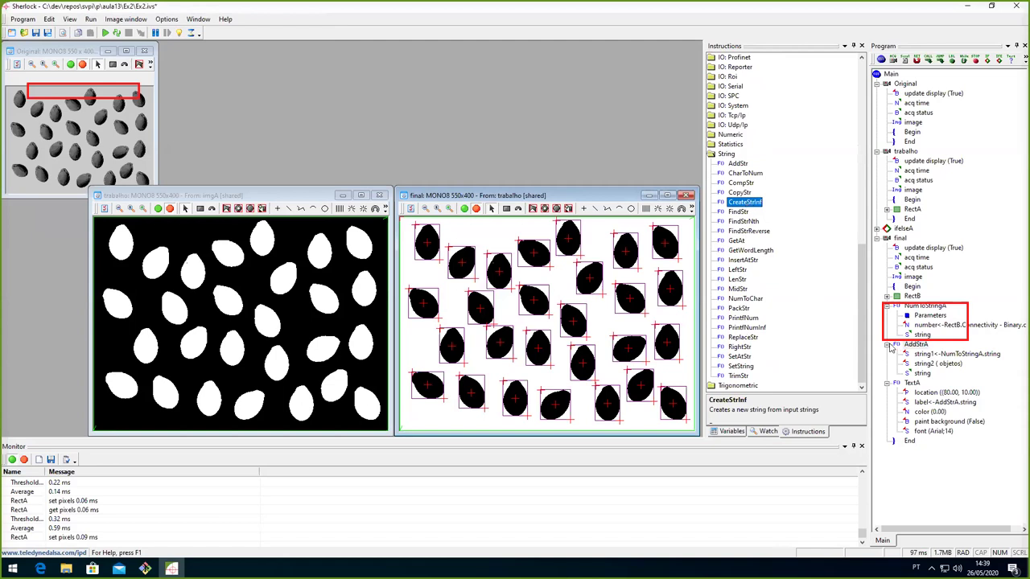
Review how TextA's label connects to AddStrA's string, along with its color, paint background and font parameters
{"action": "left_click", "coordinate": [935, 402]}
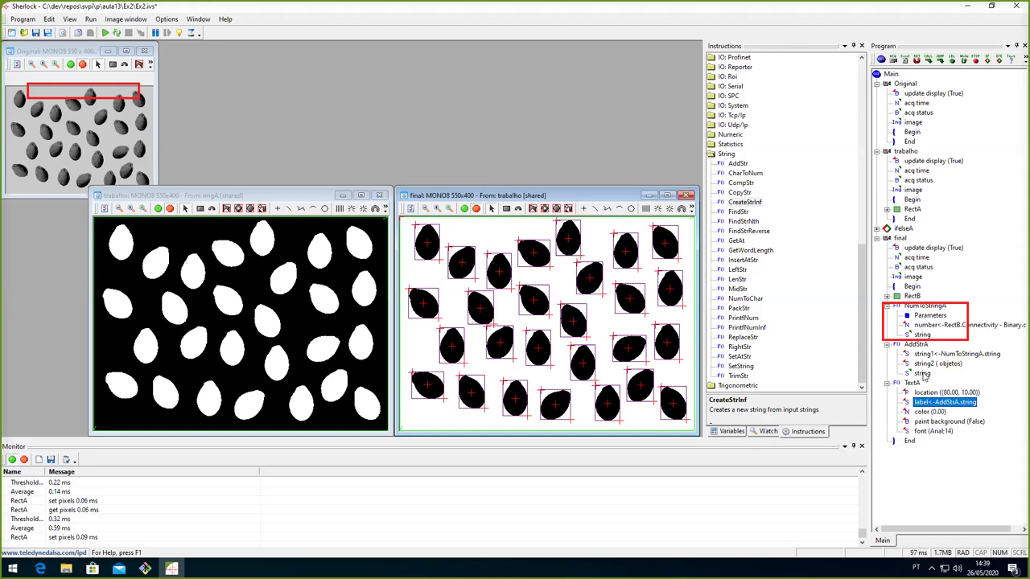
{"action": "left_click", "coordinate": [922, 374]}
{"action": "left_click", "coordinate": [952, 402]}
{"action": "left_click", "coordinate": [940, 413]}
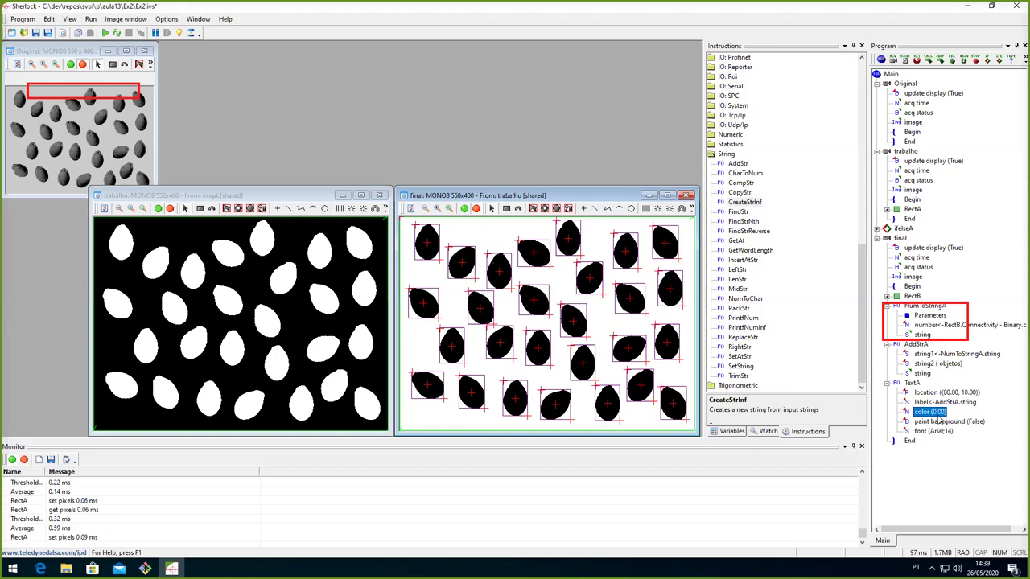
{"action": "left_click", "coordinate": [951, 422]}
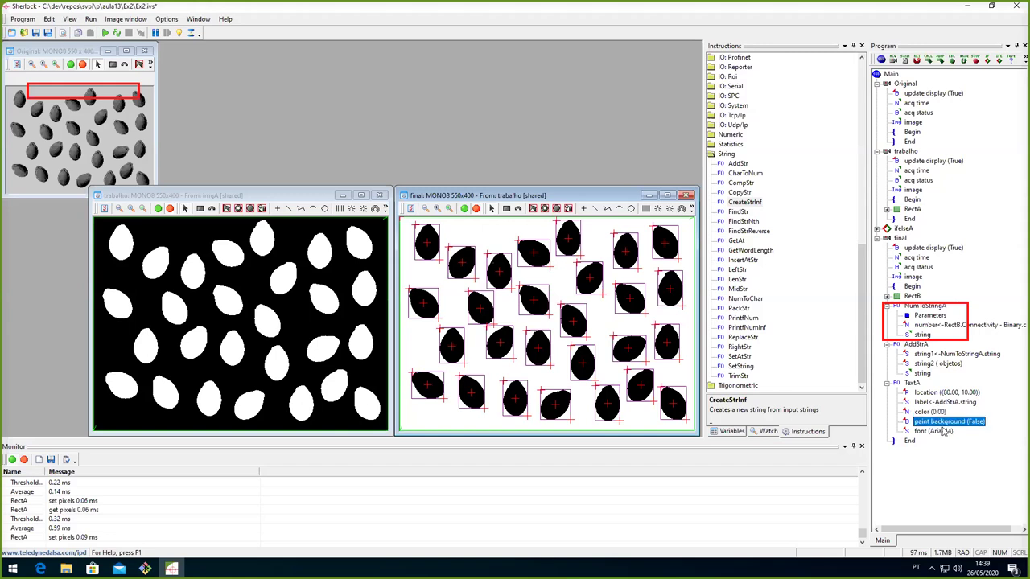
{"action": "left_click", "coordinate": [935, 432]}
{"action": "left_click", "coordinate": [910, 385]}
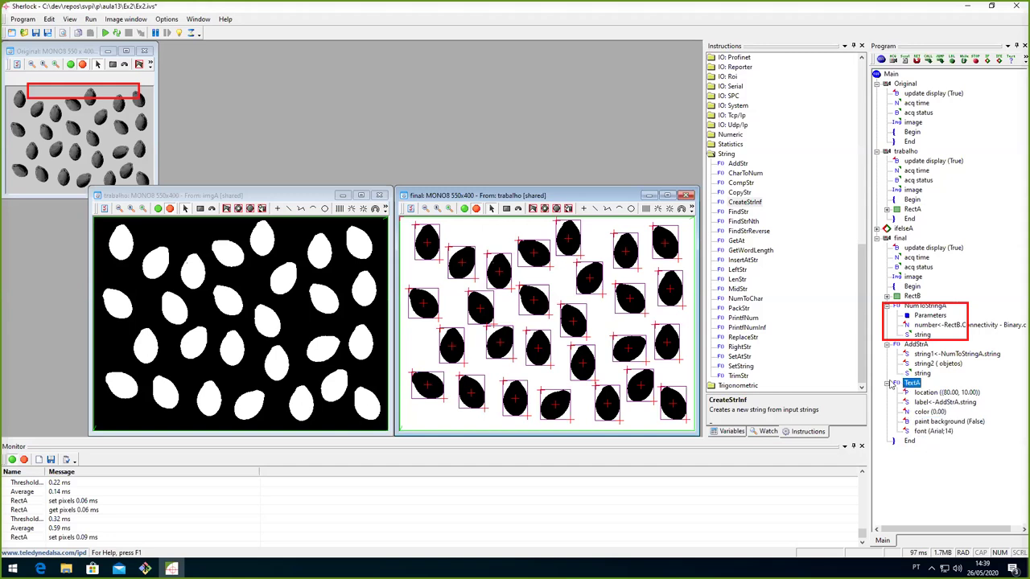
Collapse the NumToStringA, AddStrA and TextA entries under the final image in the program tree
{"action": "left_click", "coordinate": [887, 307]}
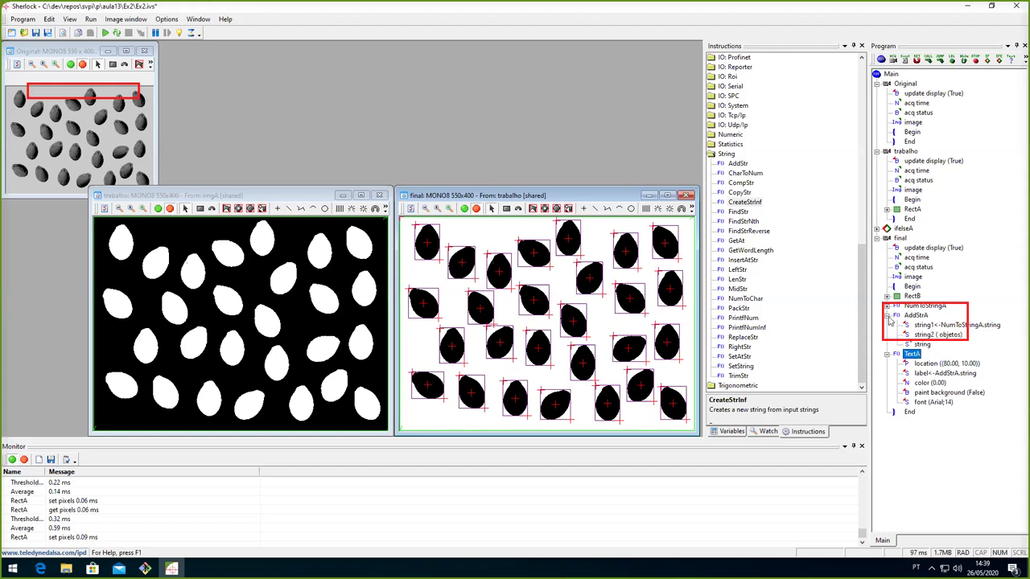
{"action": "left_click", "coordinate": [888, 315]}
{"action": "left_click", "coordinate": [888, 325]}
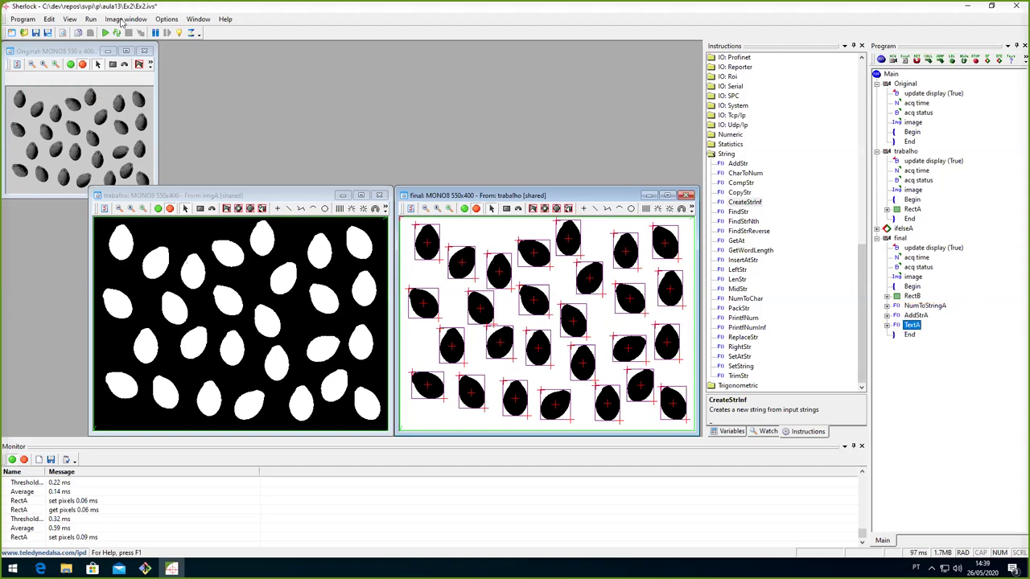
Run the program once on each of six successive seed images to check the displayed object count on light and dark backgrounds
{"action": "left_click", "coordinate": [105, 33]}
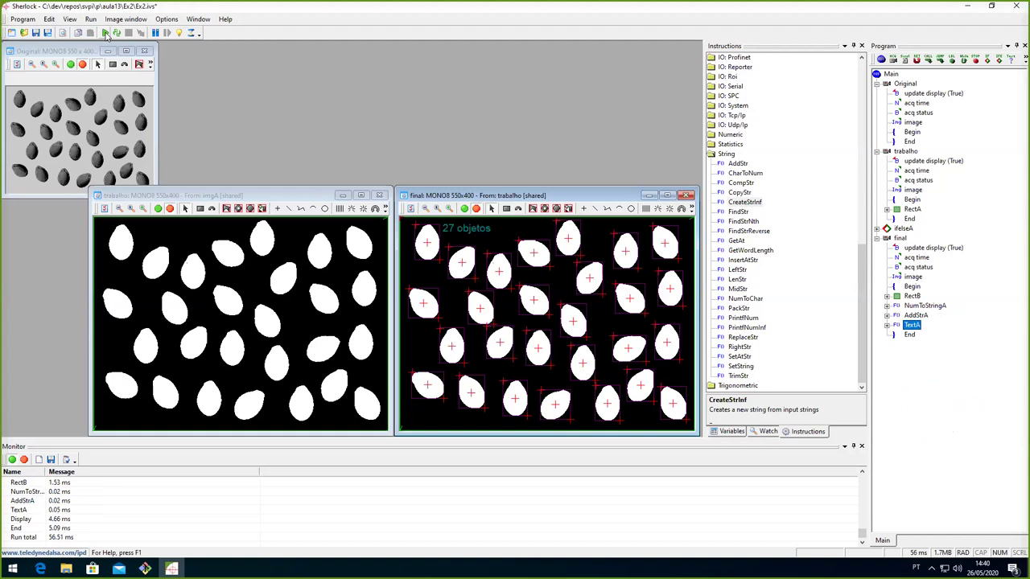
{"action": "left_click", "coordinate": [106, 32]}
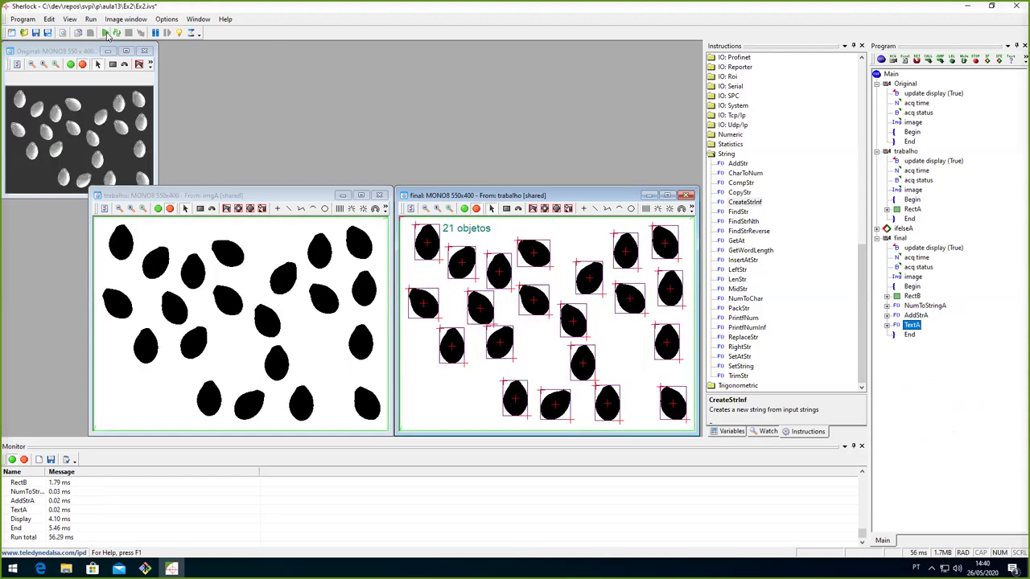
{"action": "left_click", "coordinate": [106, 34]}
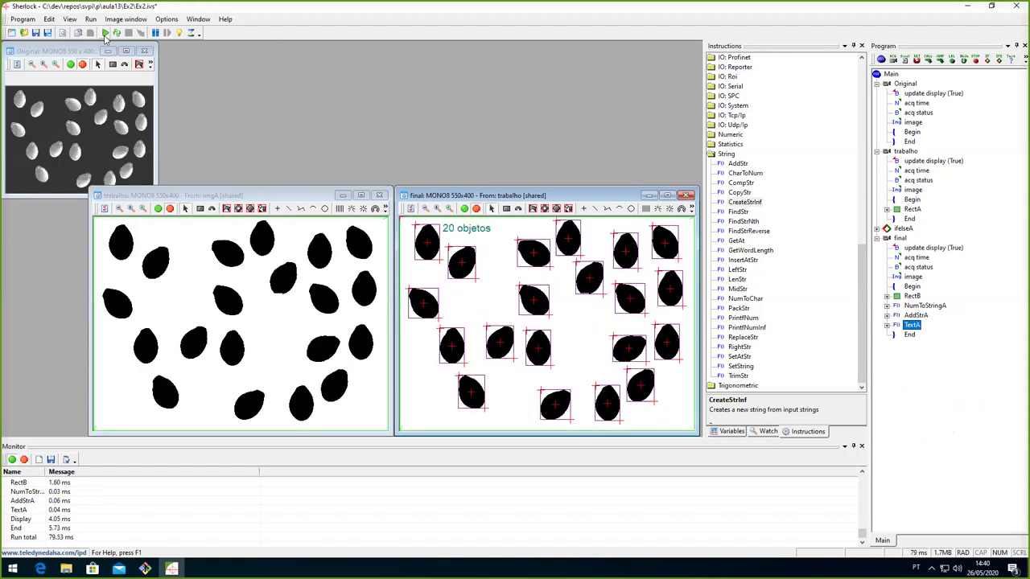
{"action": "left_click", "coordinate": [106, 34]}
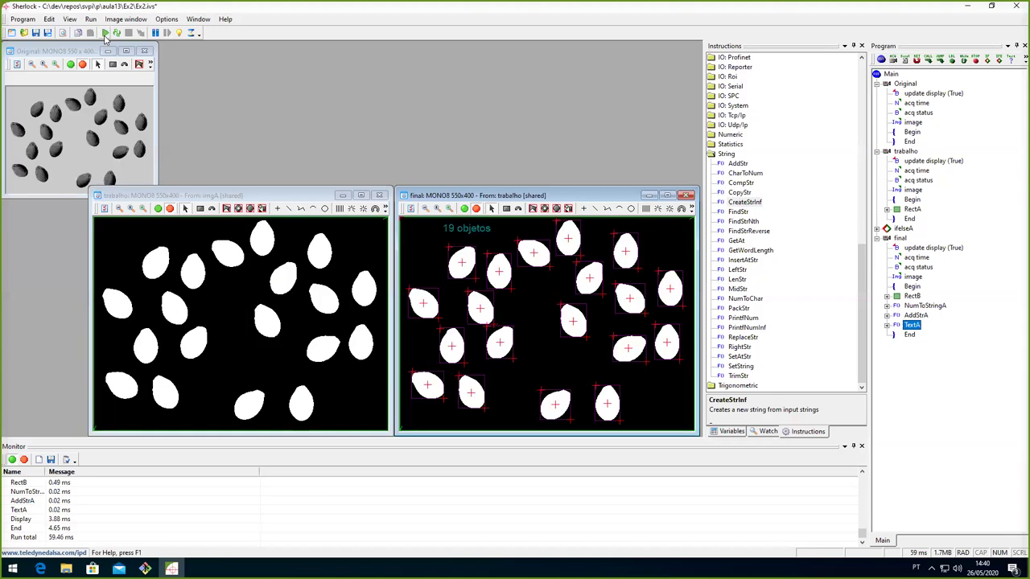
{"action": "left_click", "coordinate": [105, 34]}
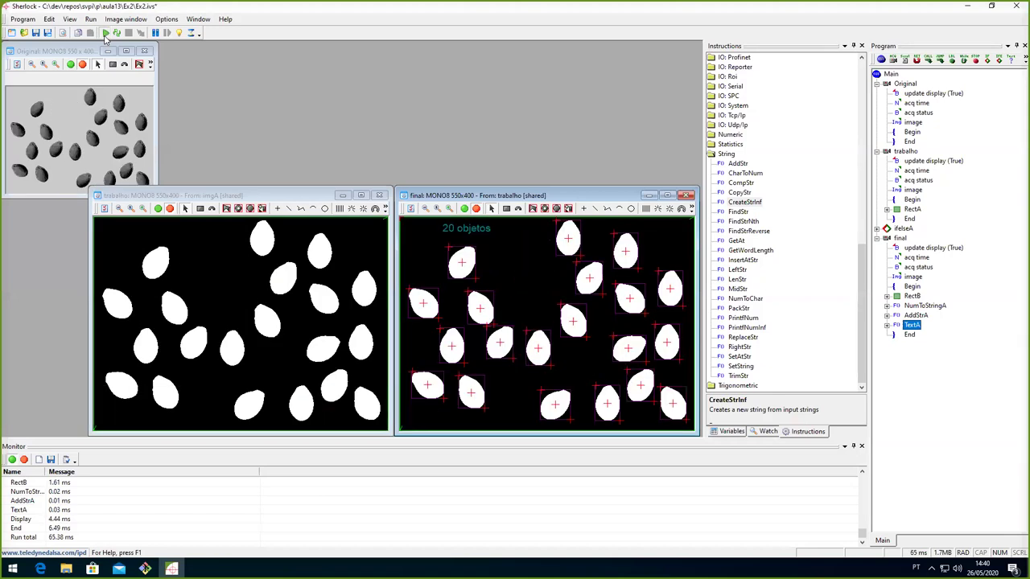
{"action": "left_click", "coordinate": [106, 34]}
Set the invert parameter of RectA's Threshold Adaptive preprocessor to False and close the RectA settings
{"action": "double_click", "coordinate": [170, 247]}
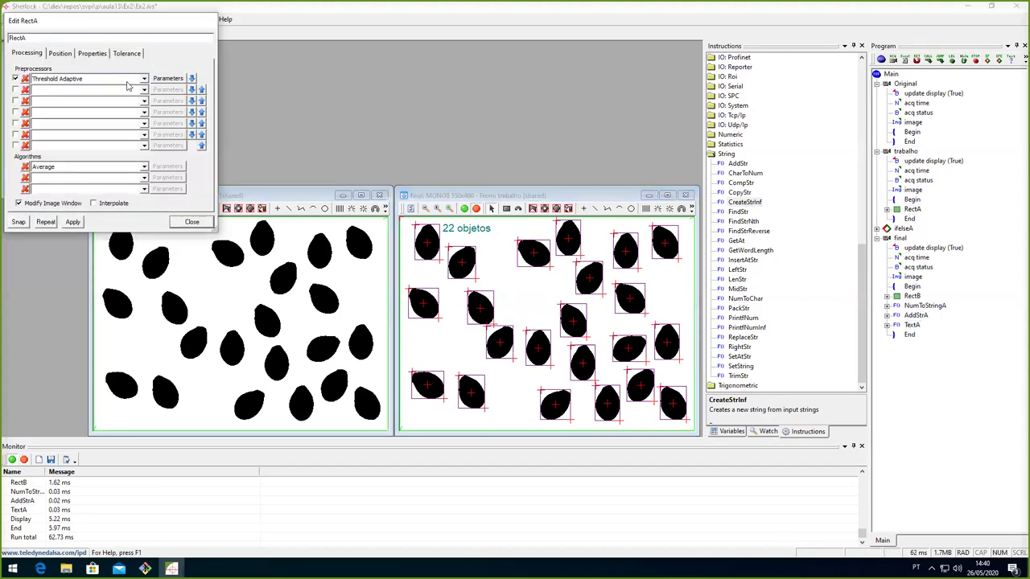
{"action": "left_click", "coordinate": [168, 78]}
{"action": "double_click", "coordinate": [193, 88]}
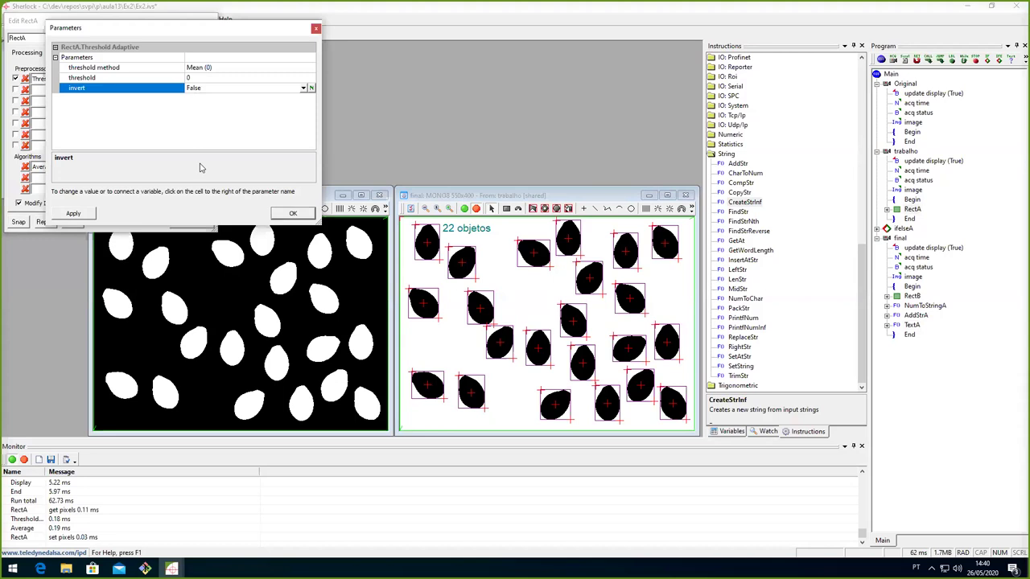
{"action": "left_click", "coordinate": [293, 214]}
{"action": "left_click", "coordinate": [193, 227]}
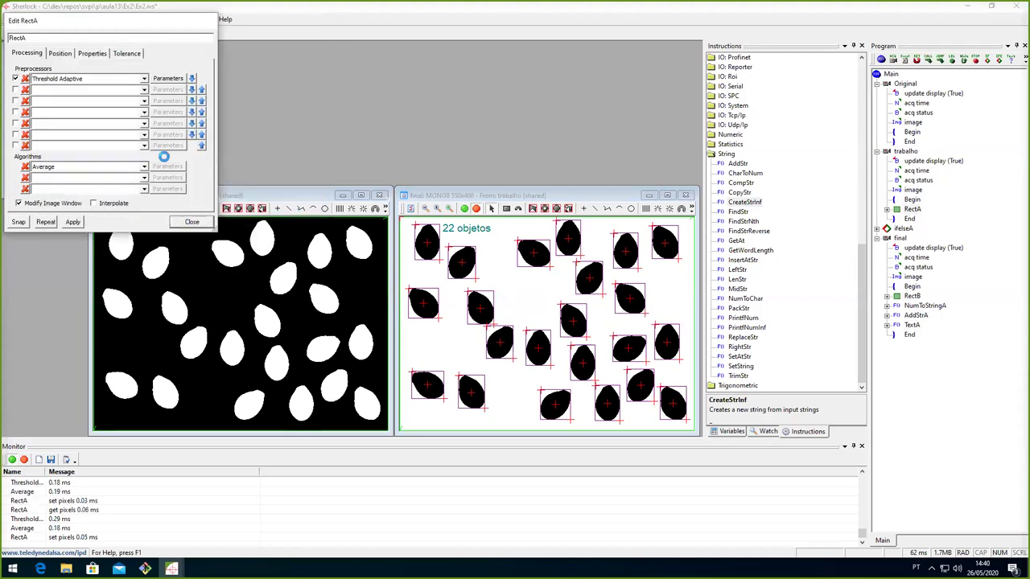
Run the program on three more seed images to check the binarization and object count with the changed invert setting
{"action": "left_click", "coordinate": [105, 34]}
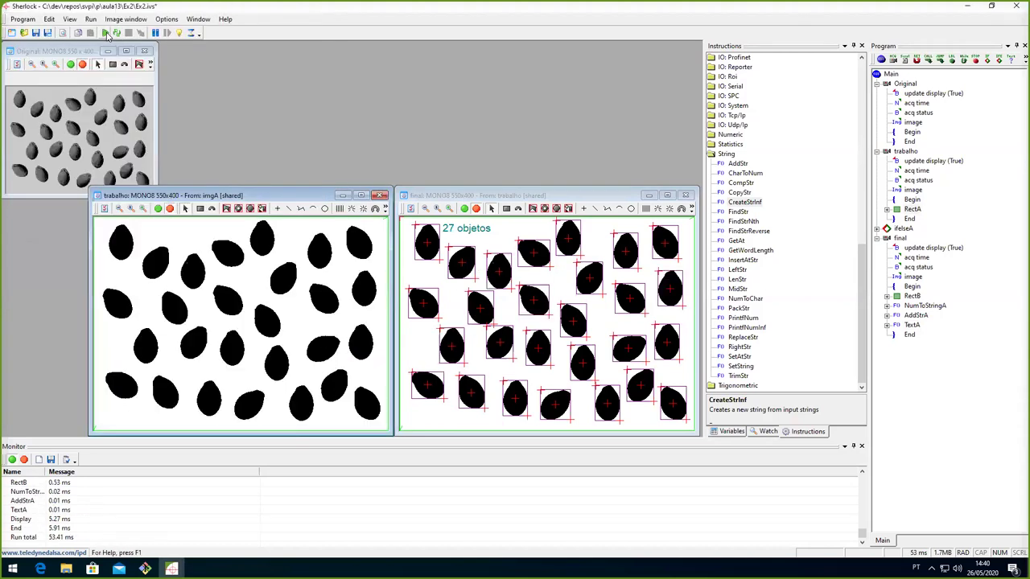
{"action": "left_click", "coordinate": [105, 34]}
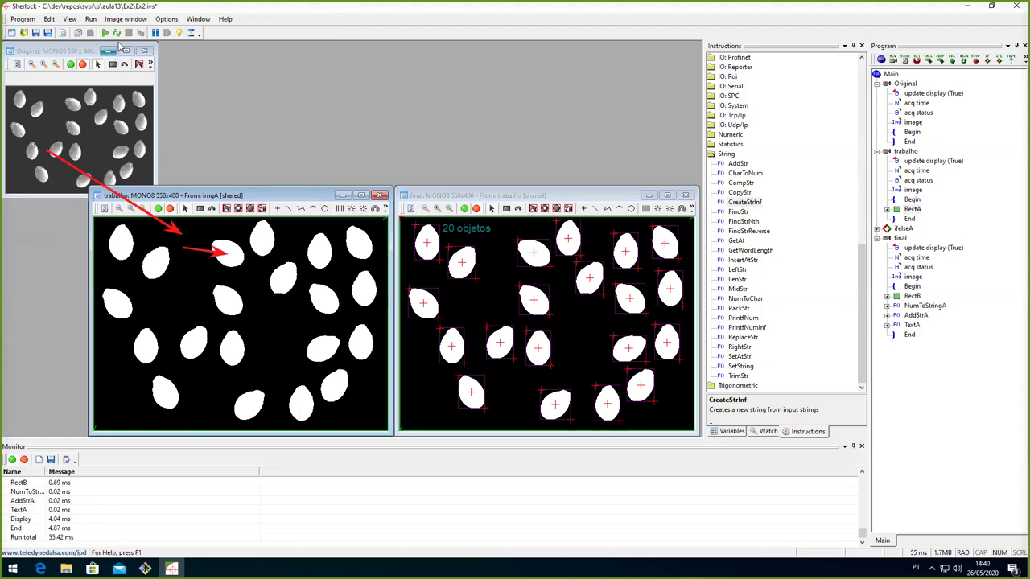
{"action": "left_click", "coordinate": [105, 32]}
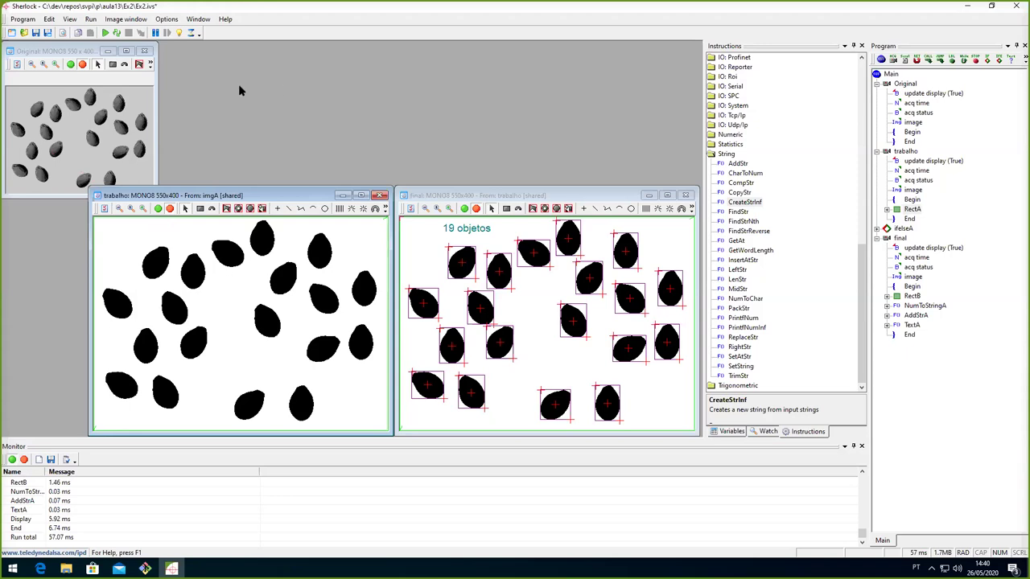
{"action": "left_click", "coordinate": [415, 201]}
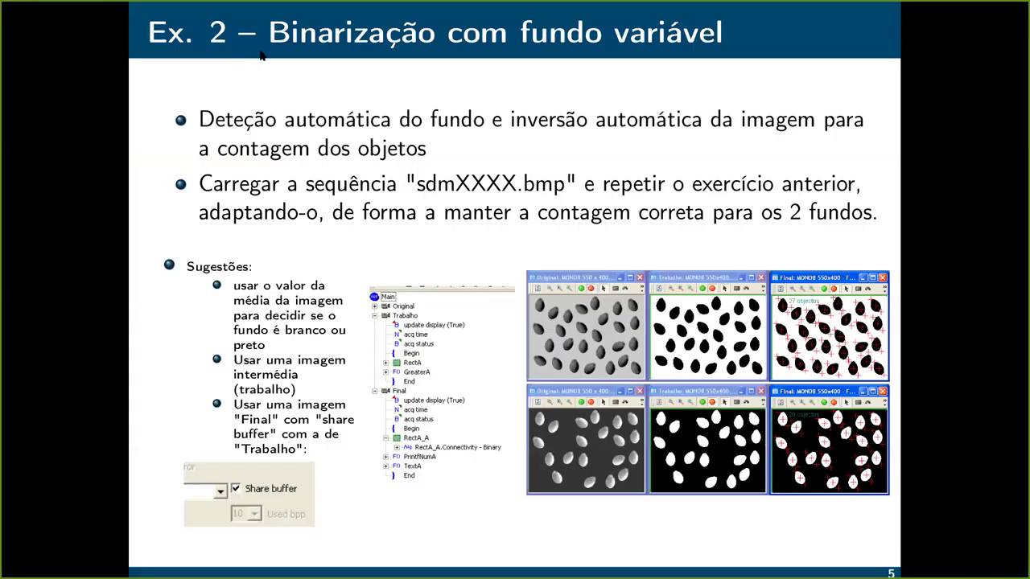
{"action": "key", "text": "Right"}
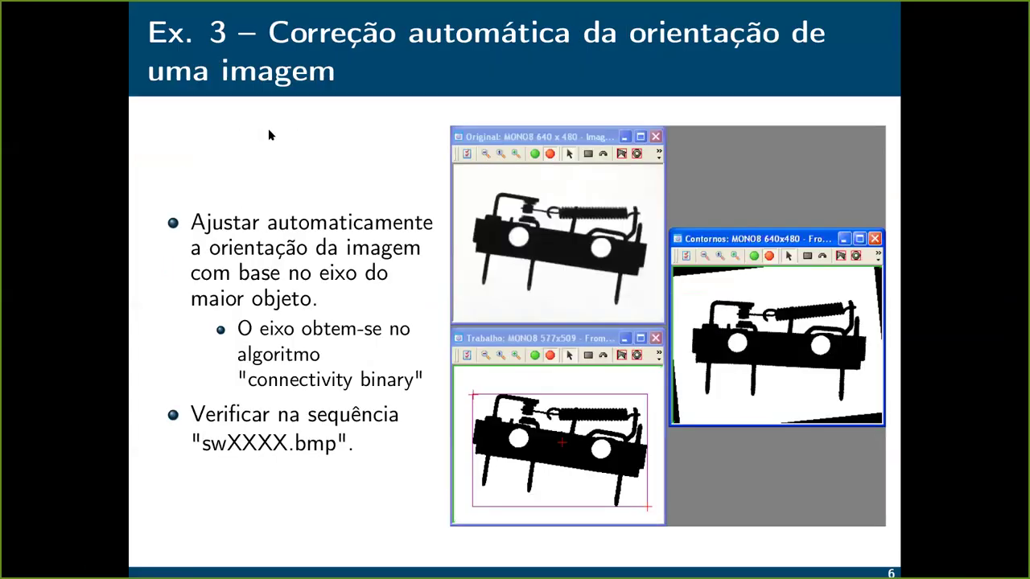